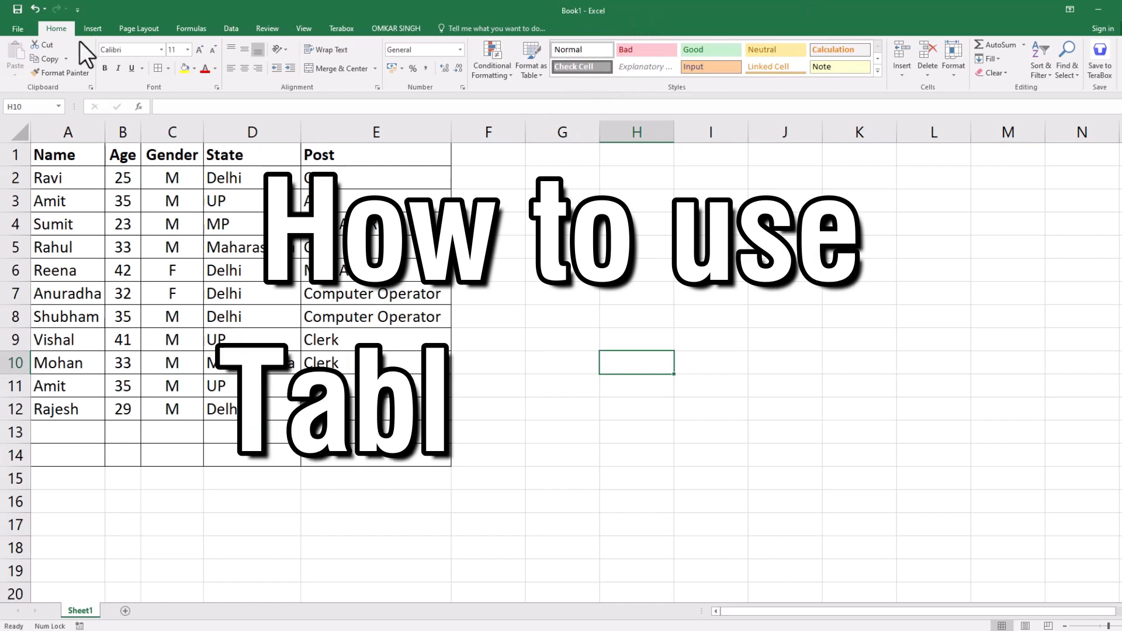
click(90, 29)
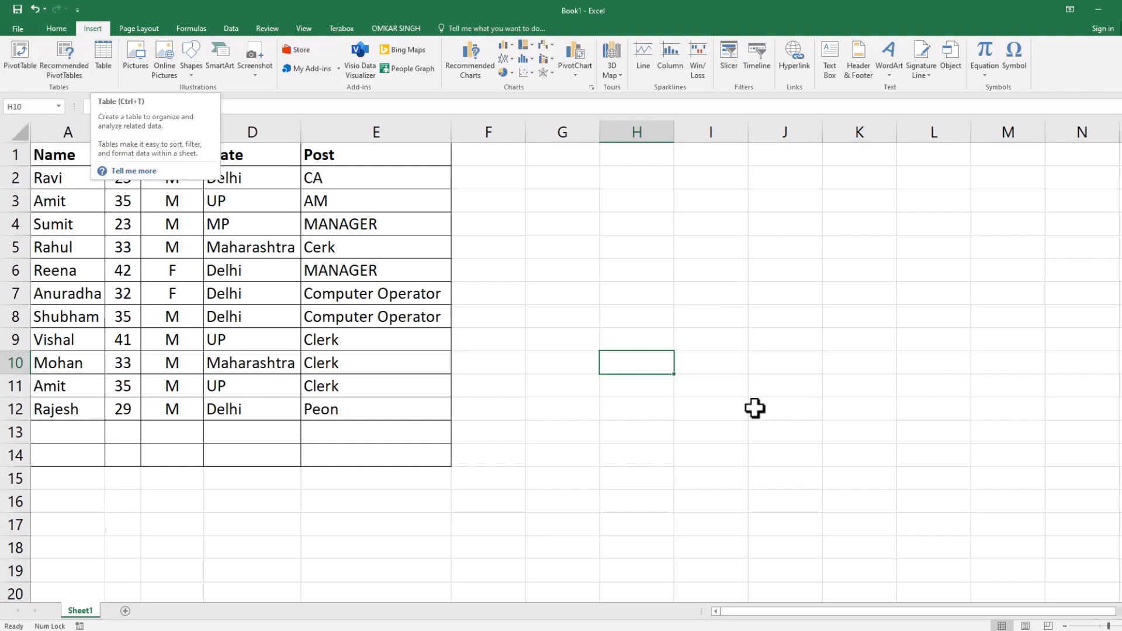
click(617, 251)
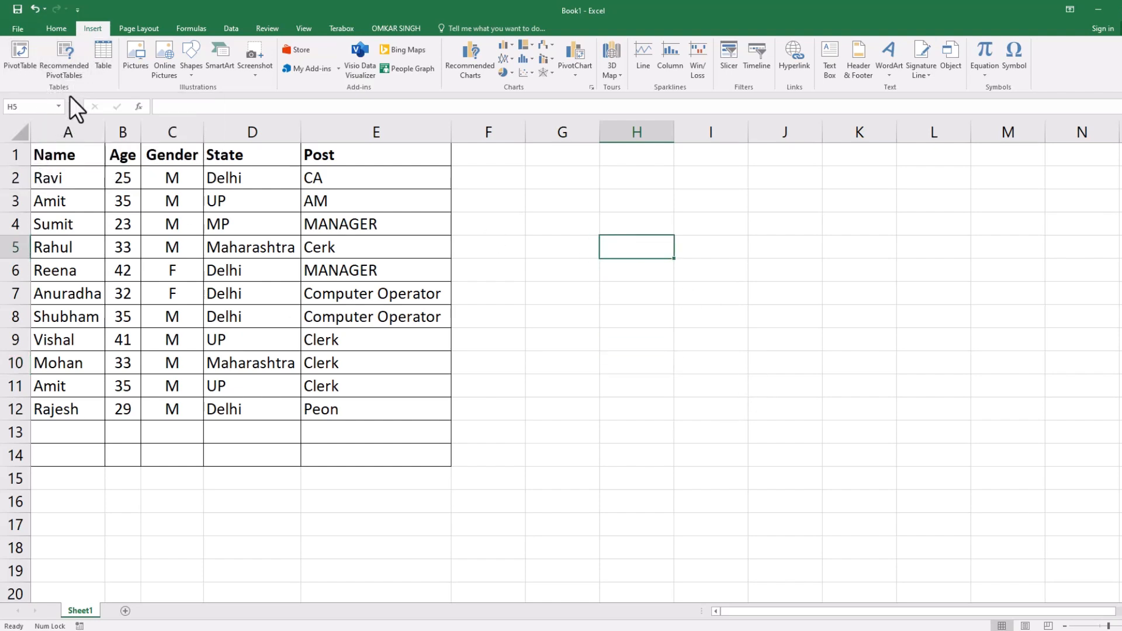
drag(80, 157, 368, 453)
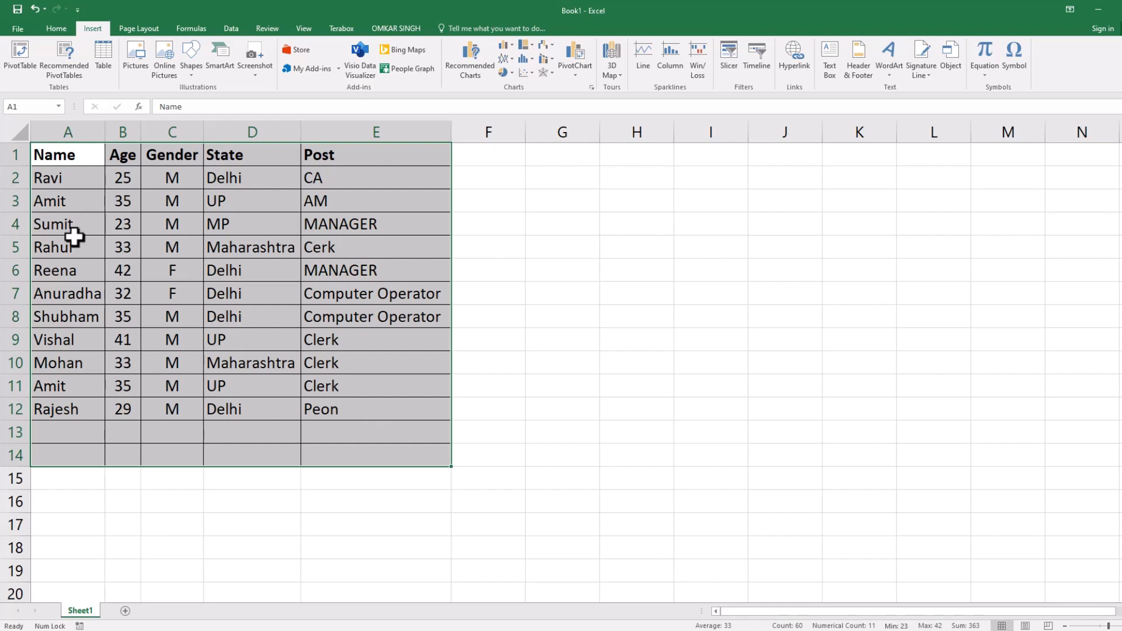
drag(70, 154, 374, 450)
click(213, 309)
click(67, 162)
drag(67, 163, 371, 463)
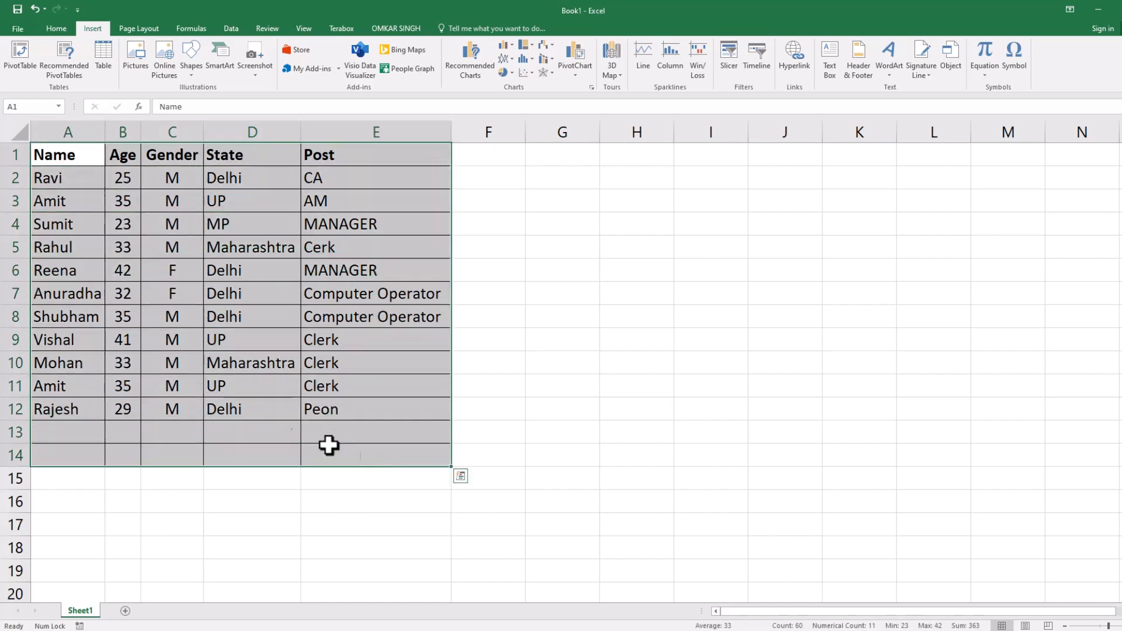
click(90, 154)
drag(81, 182, 261, 388)
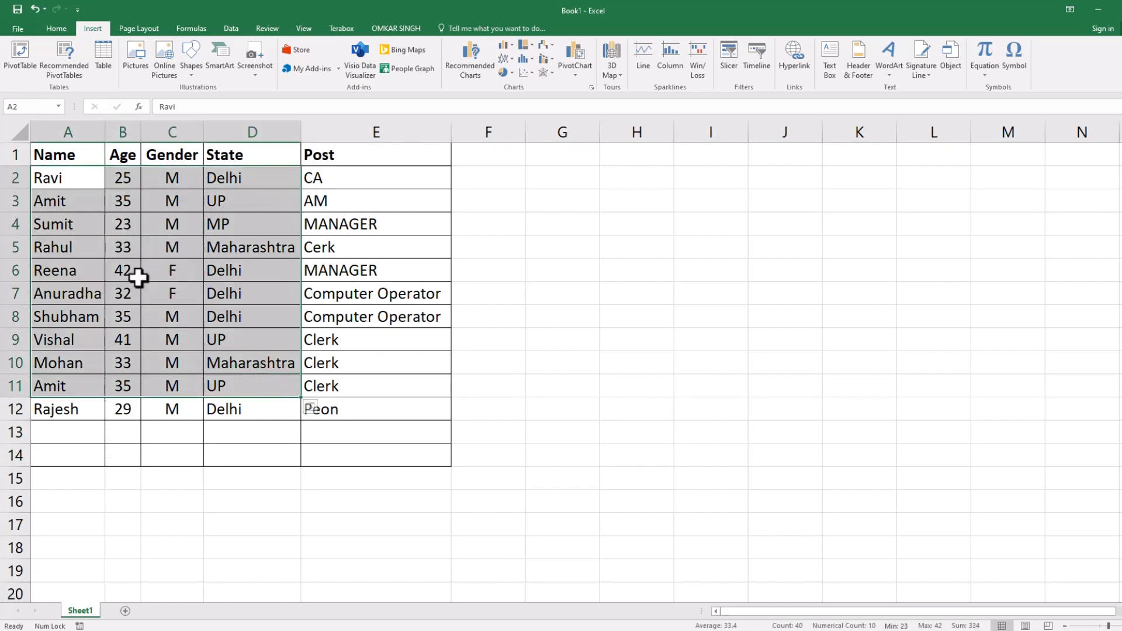
click(53, 159)
drag(53, 159, 357, 433)
click(454, 198)
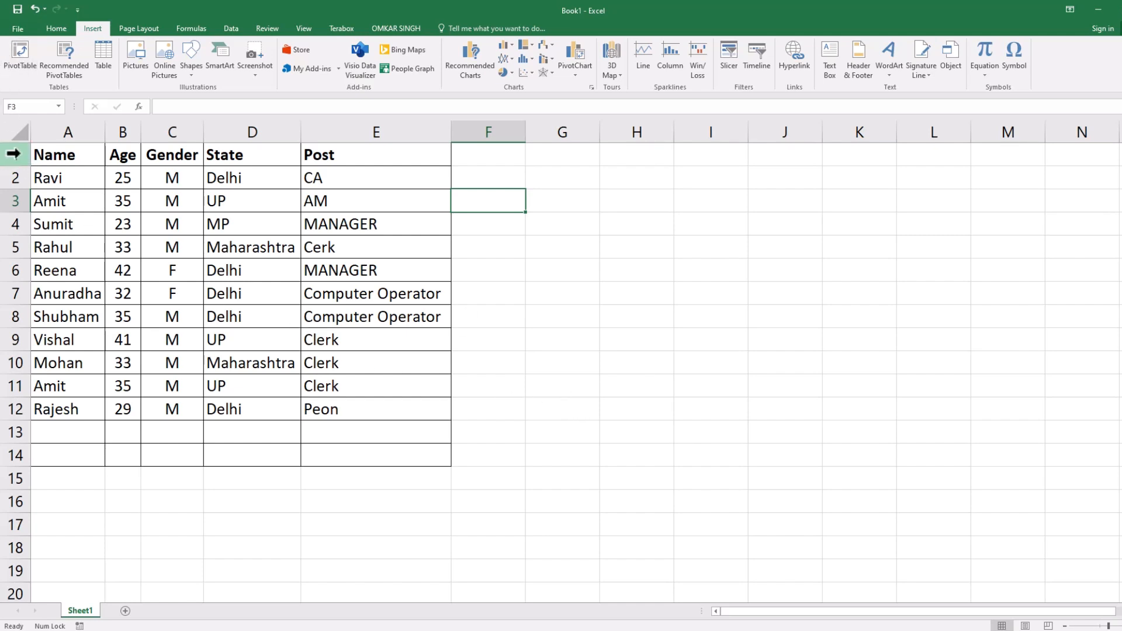
Create a table from the range A1:E14, using the first row as headers.
click(59, 154)
drag(59, 154, 353, 456)
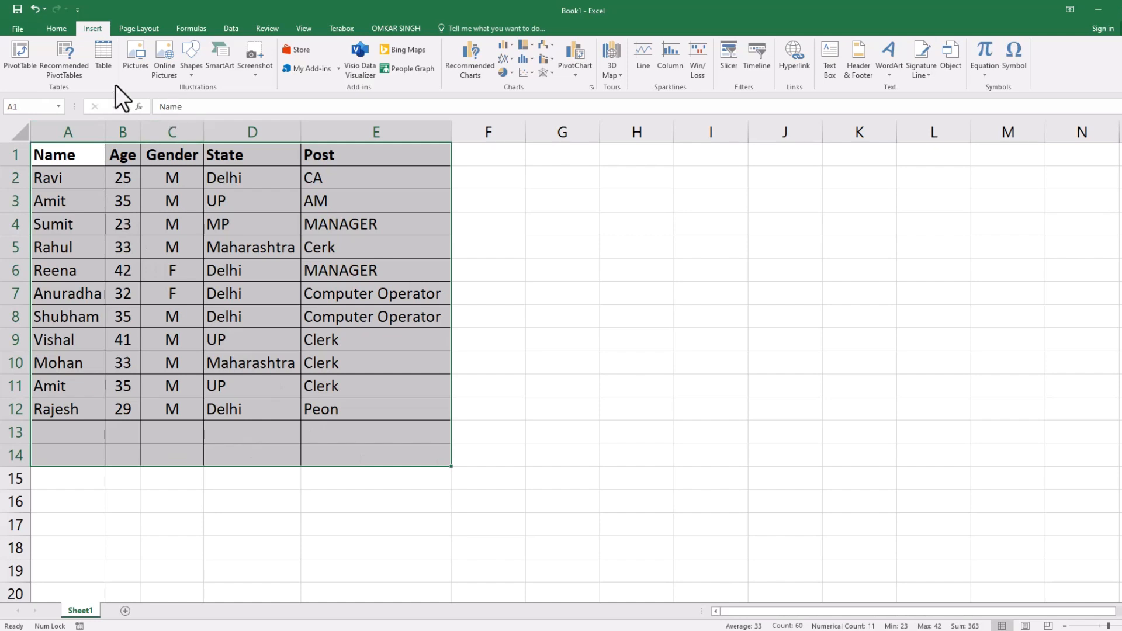
click(100, 55)
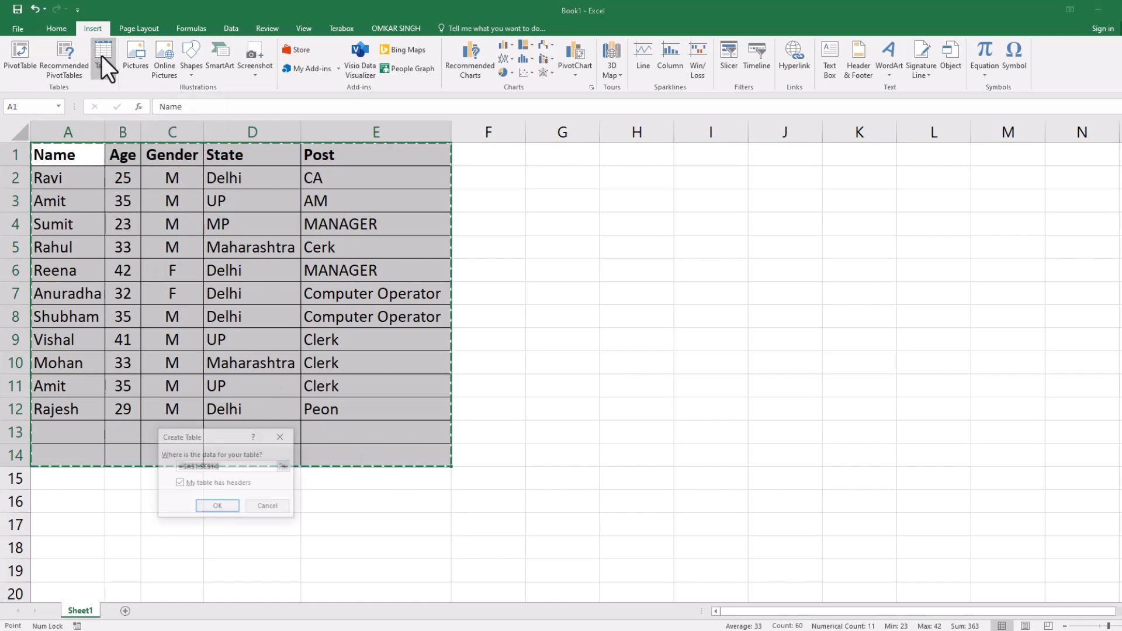
drag(196, 437, 299, 205)
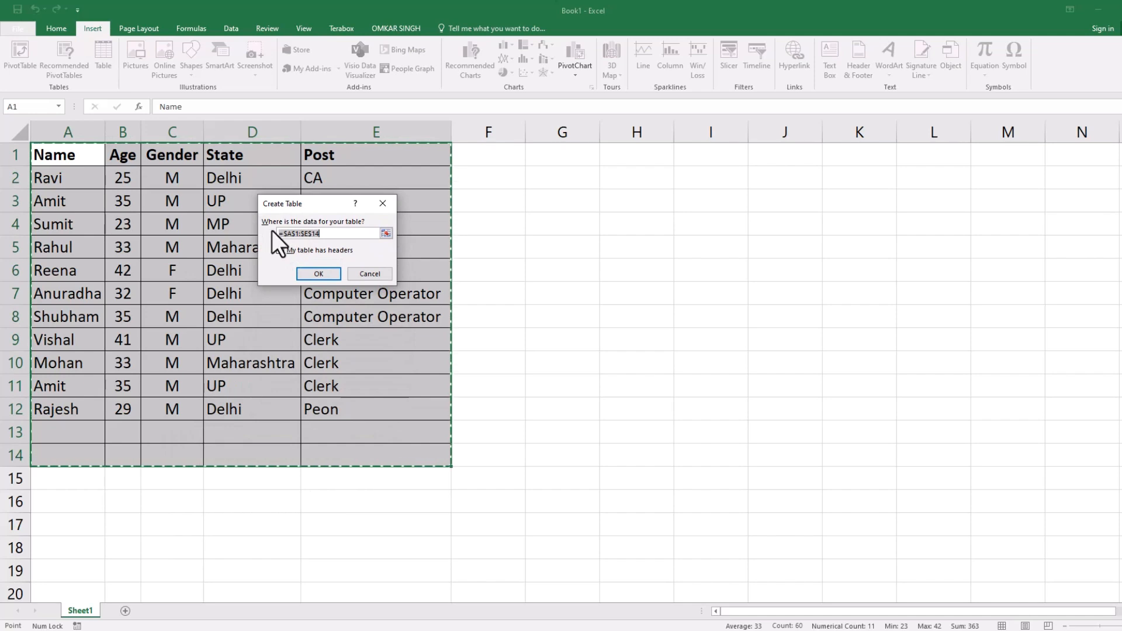
click(348, 230)
drag(307, 205, 504, 205)
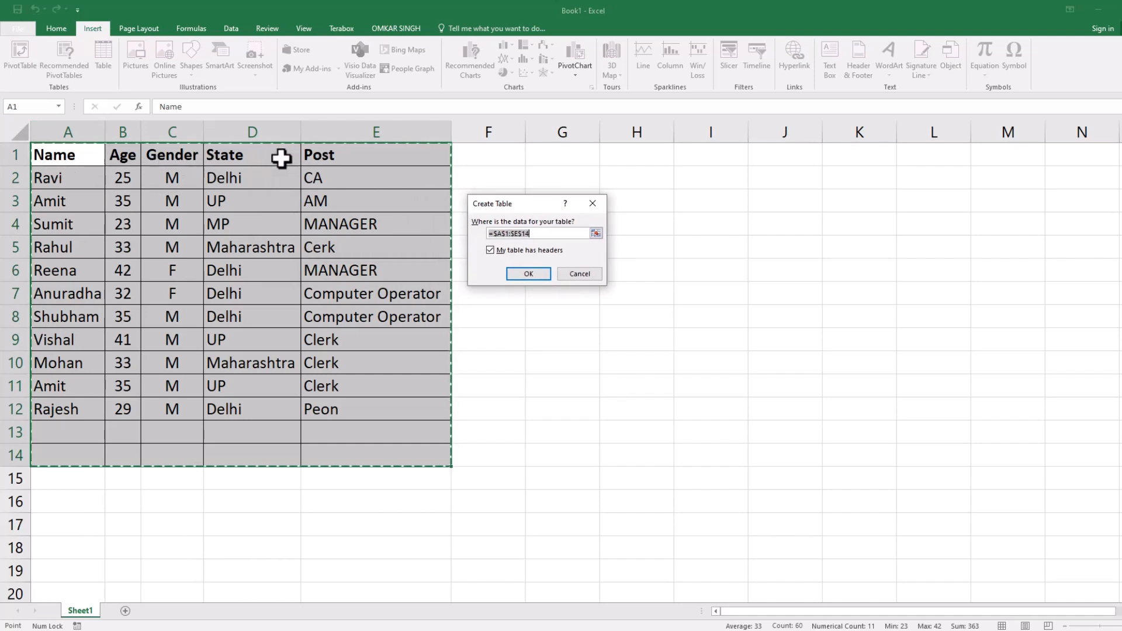
click(528, 277)
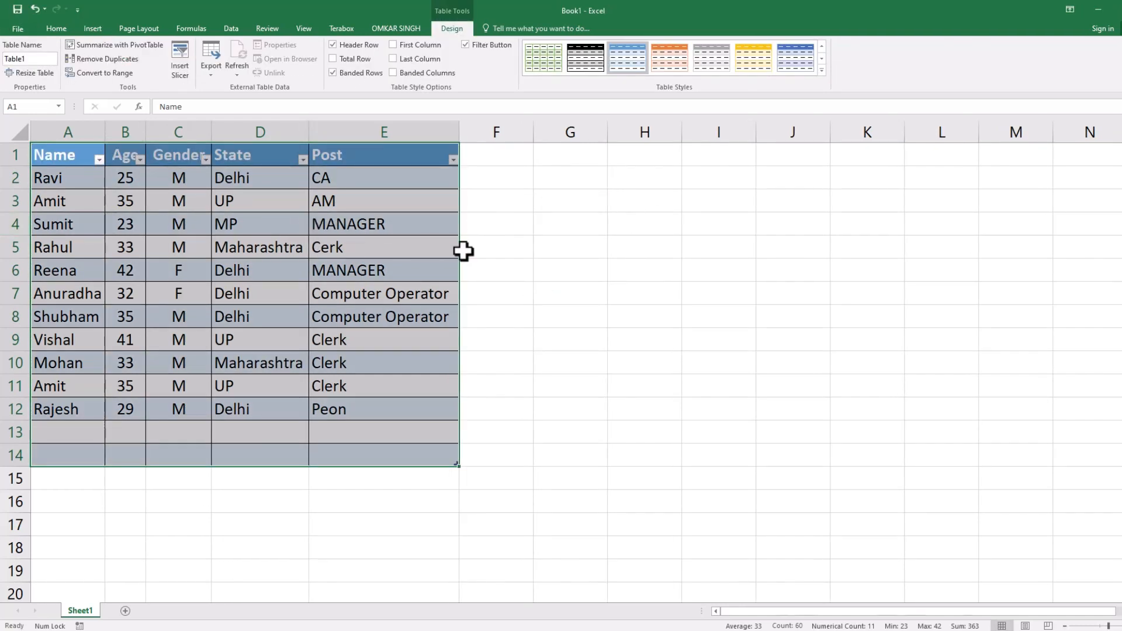
Select cells inside and outside the new table to examine when its table design tools are available.
click(537, 245)
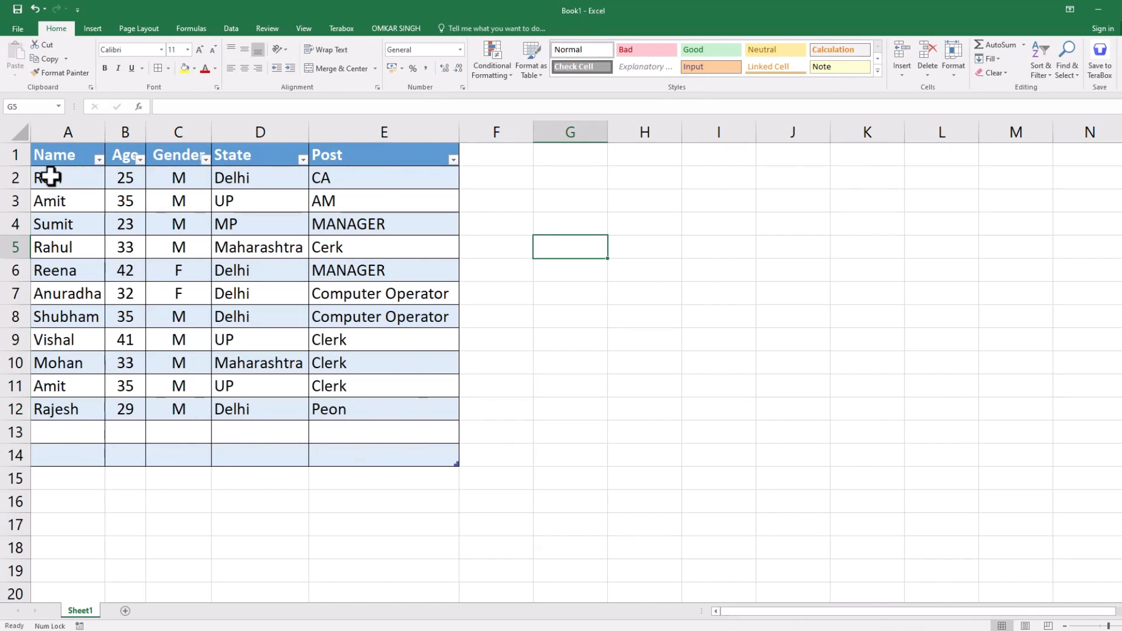
click(401, 209)
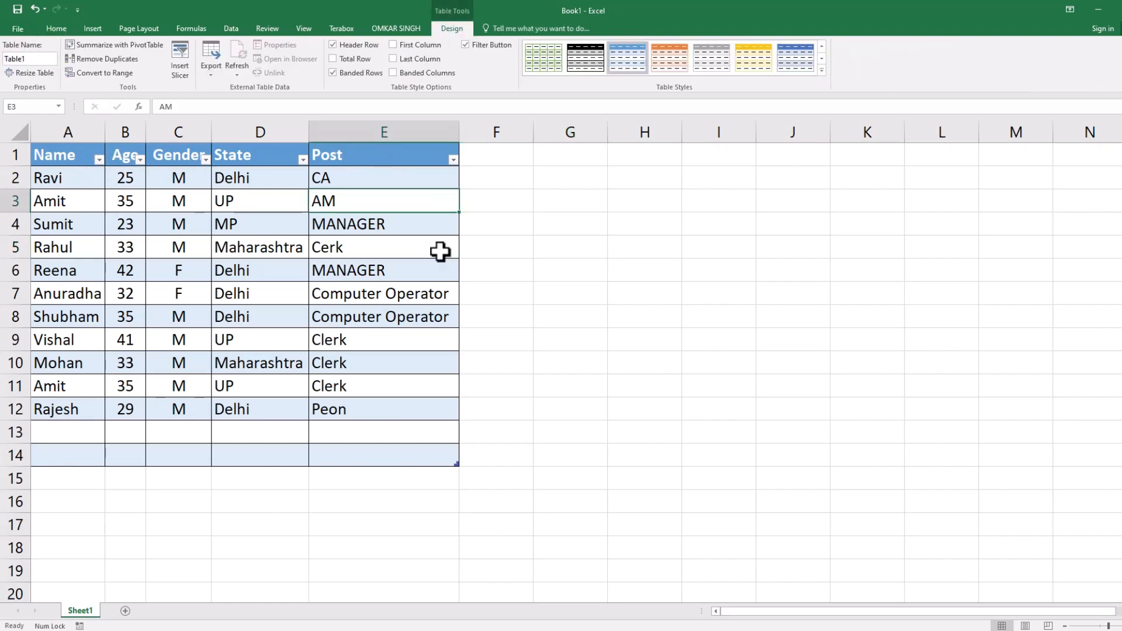
click(470, 248)
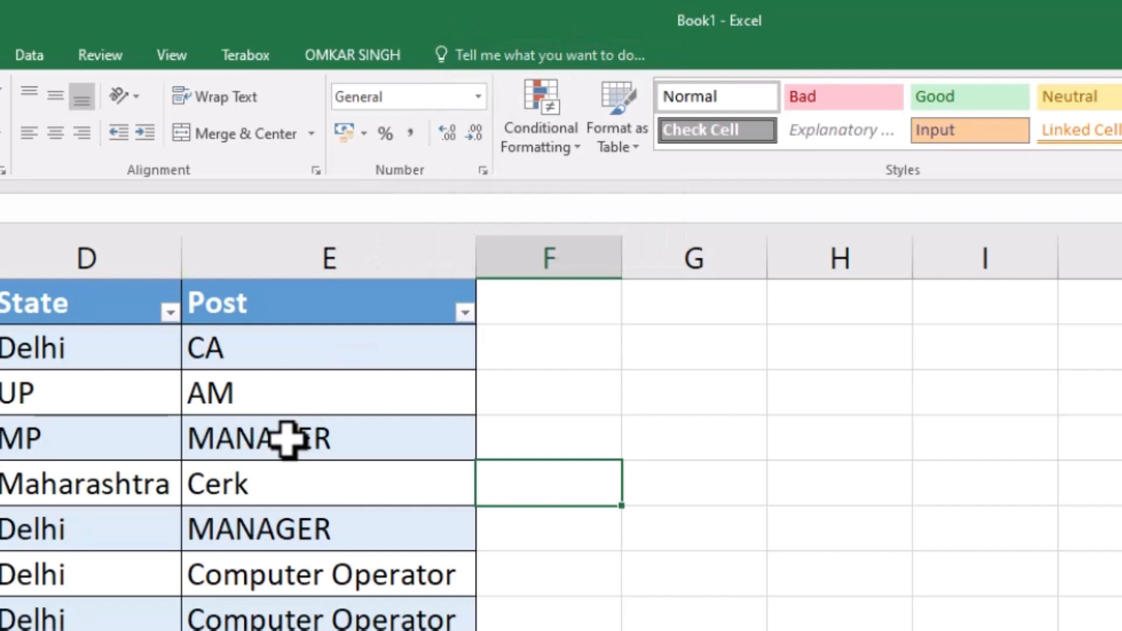
click(287, 439)
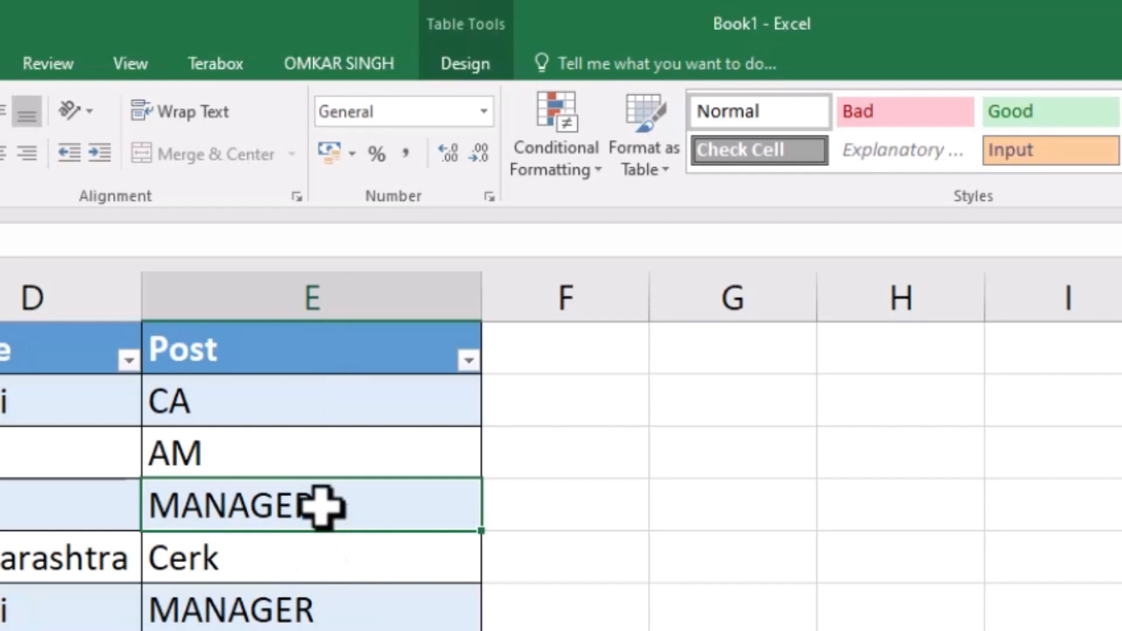
click(292, 562)
click(283, 442)
click(248, 532)
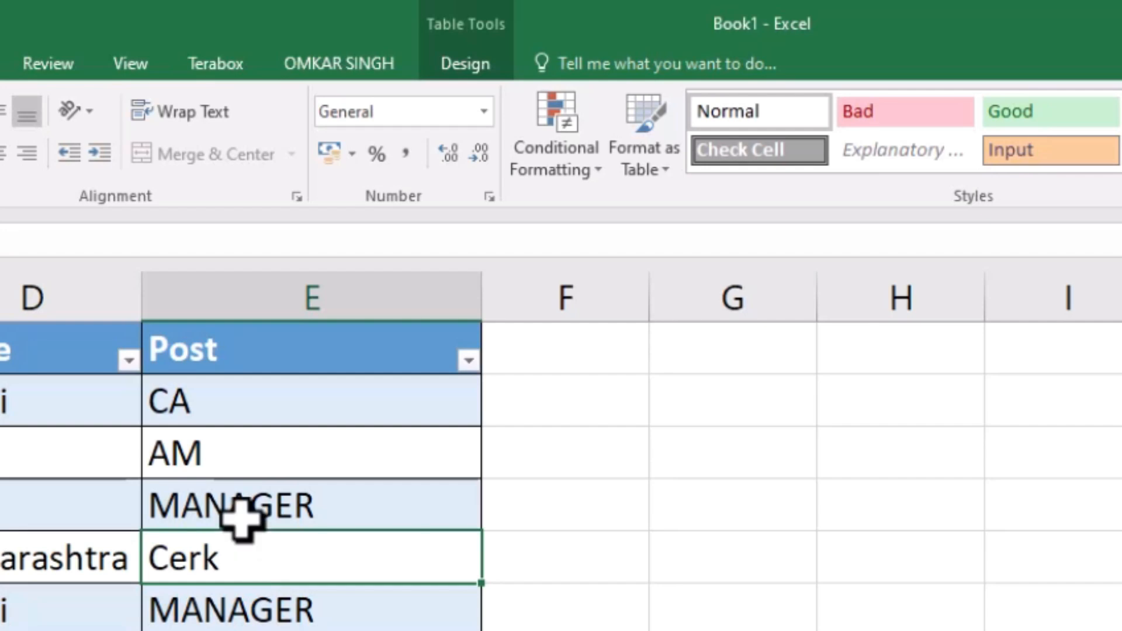
click(65, 31)
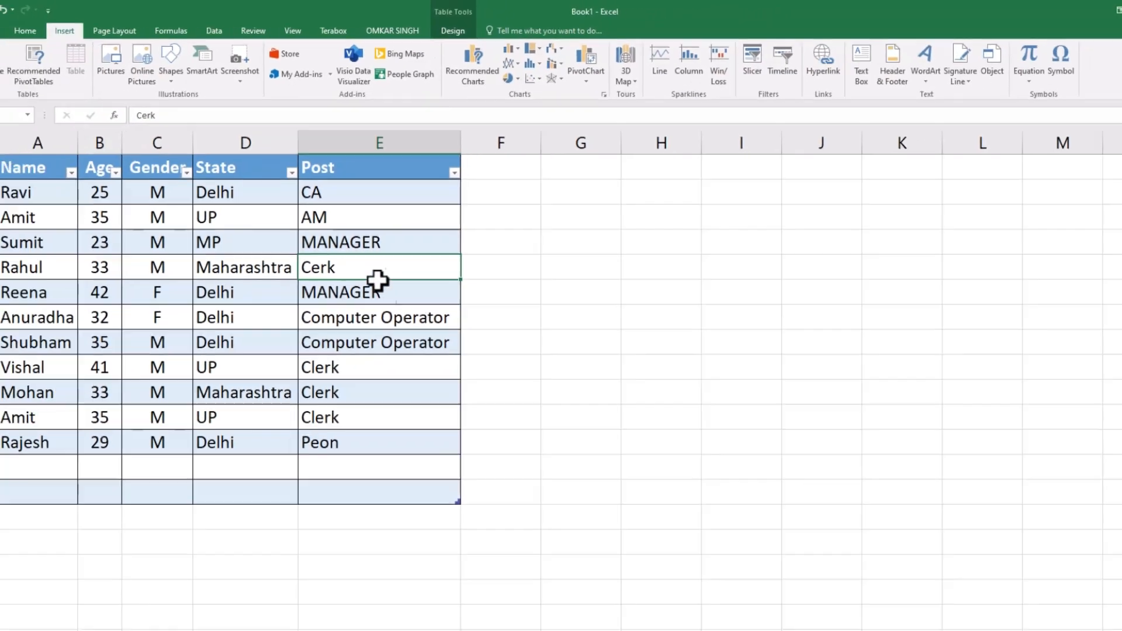
click(302, 453)
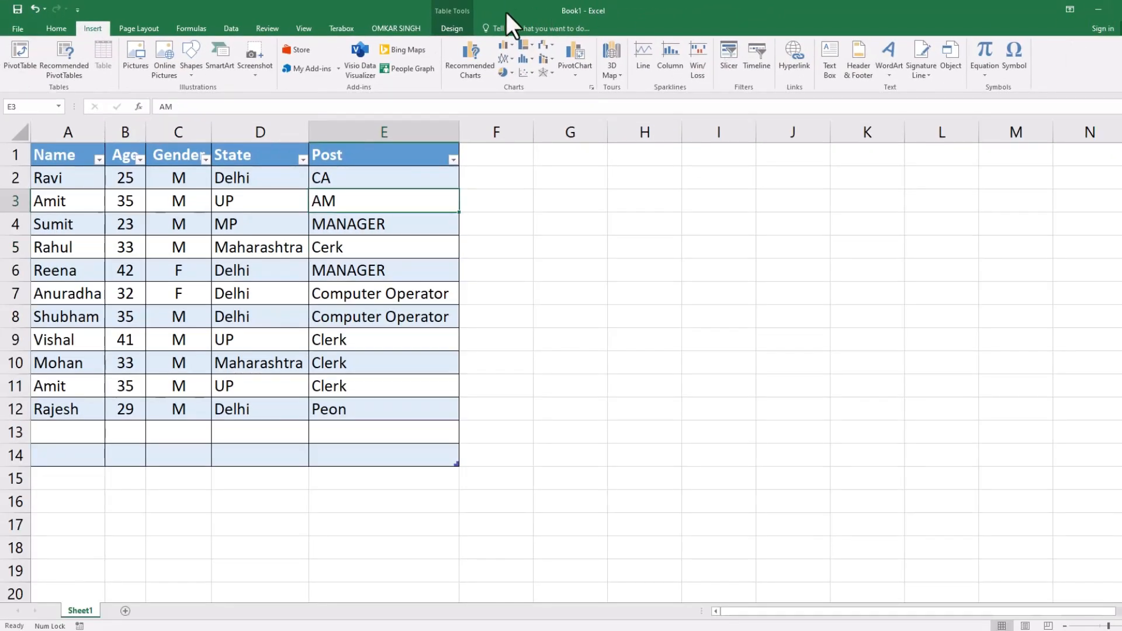
Examine the table's design options and its table name, comparing selections inside and outside the table.
click(454, 29)
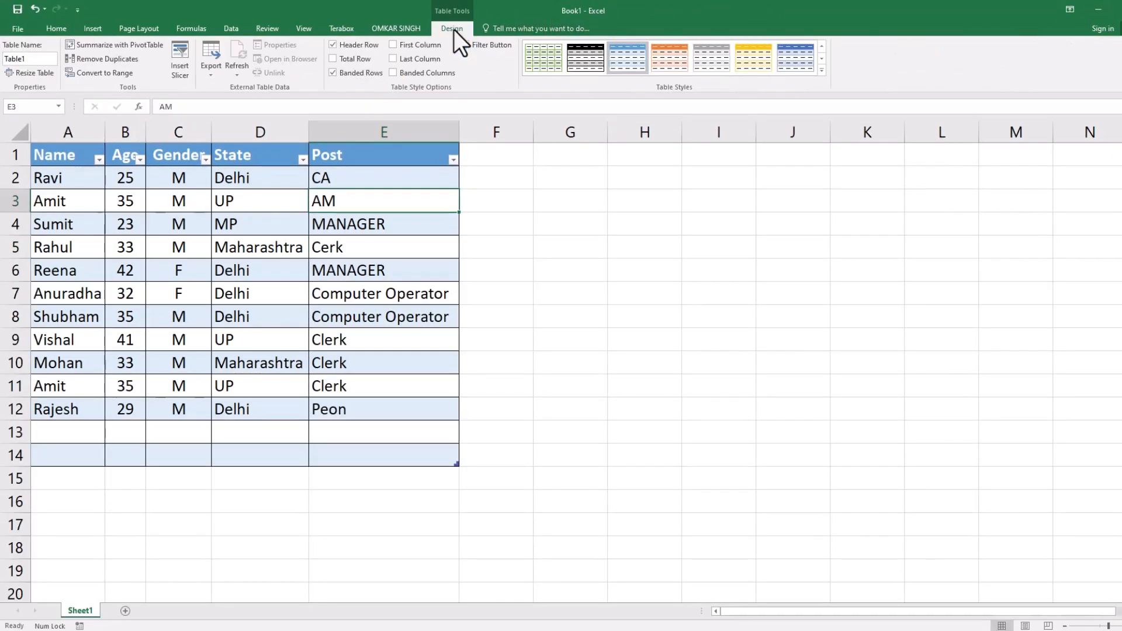
click(689, 426)
click(153, 201)
click(342, 207)
click(315, 275)
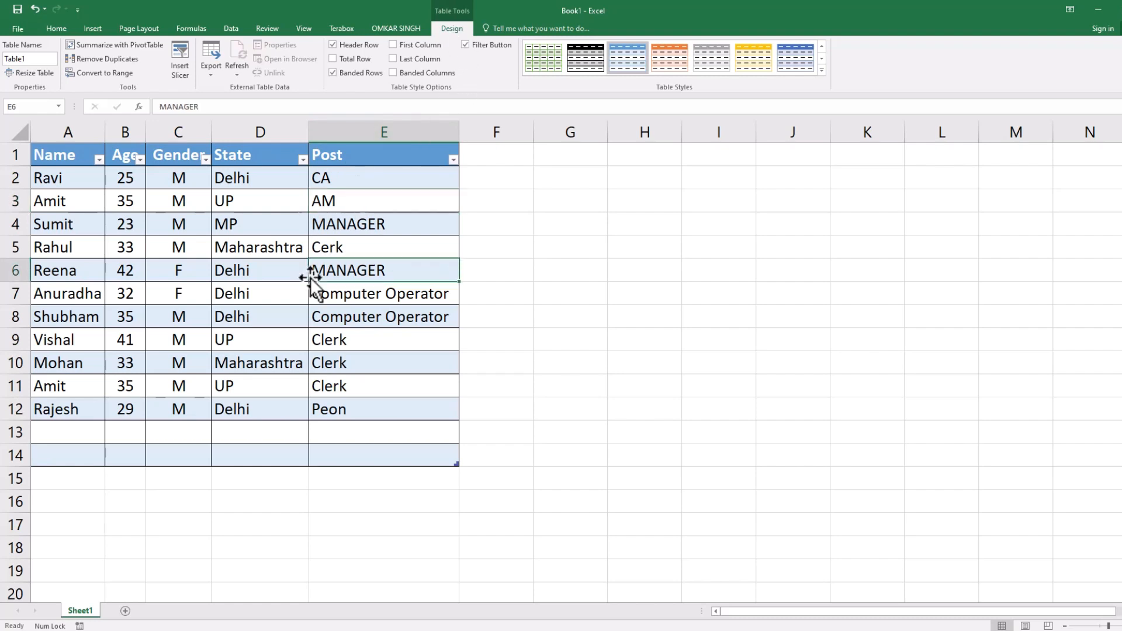
click(619, 338)
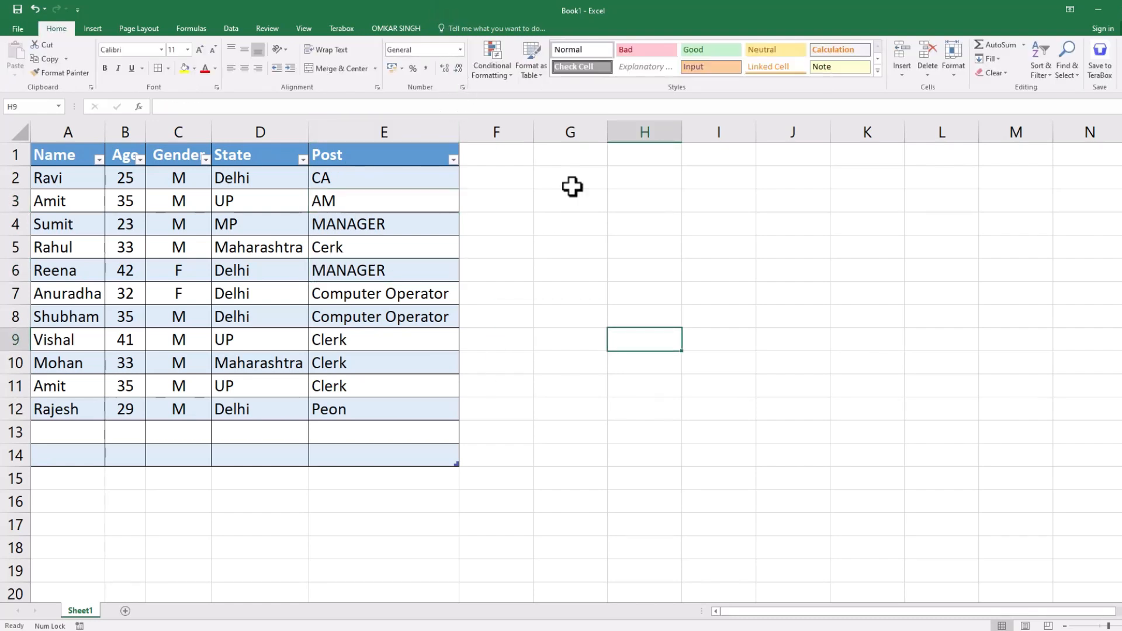
click(371, 200)
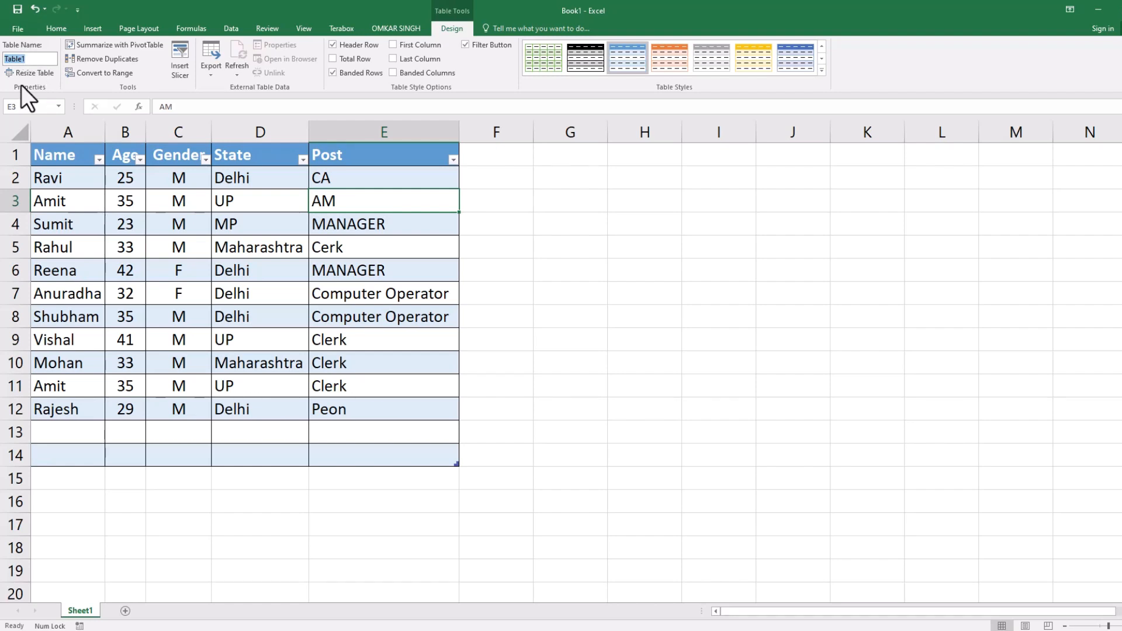
click(551, 427)
click(551, 428)
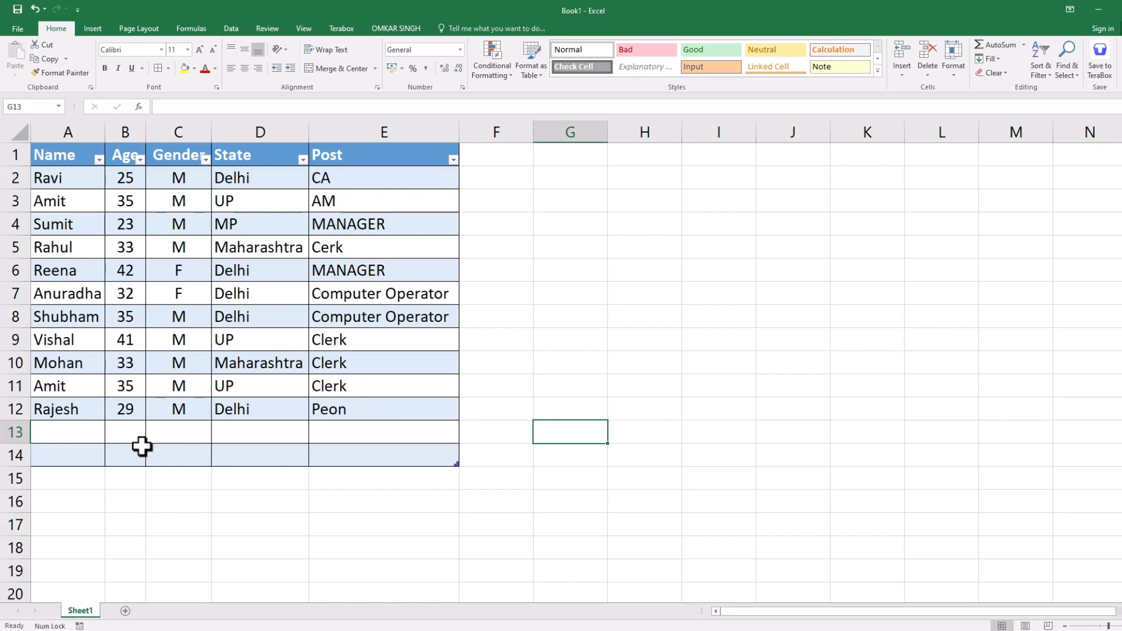
In row 13 of the table, enter the same employee name as in row 4 and the age 23.
click(58, 433)
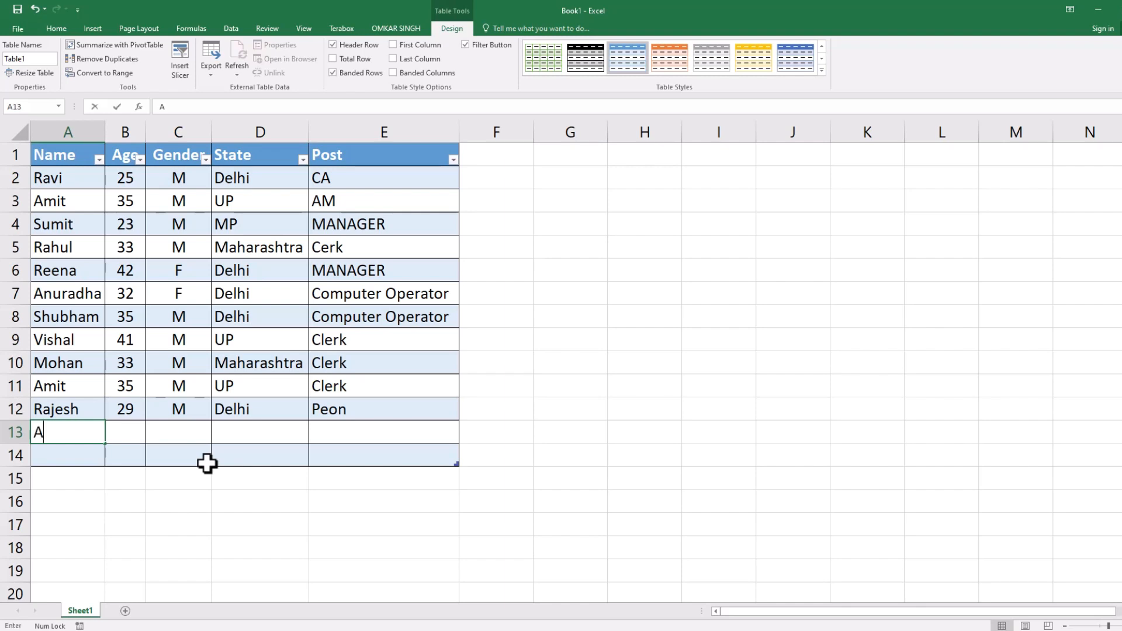
text(Sumit)
key(Tab)
key(Return)
key(Up)
key(Right)
text(23)
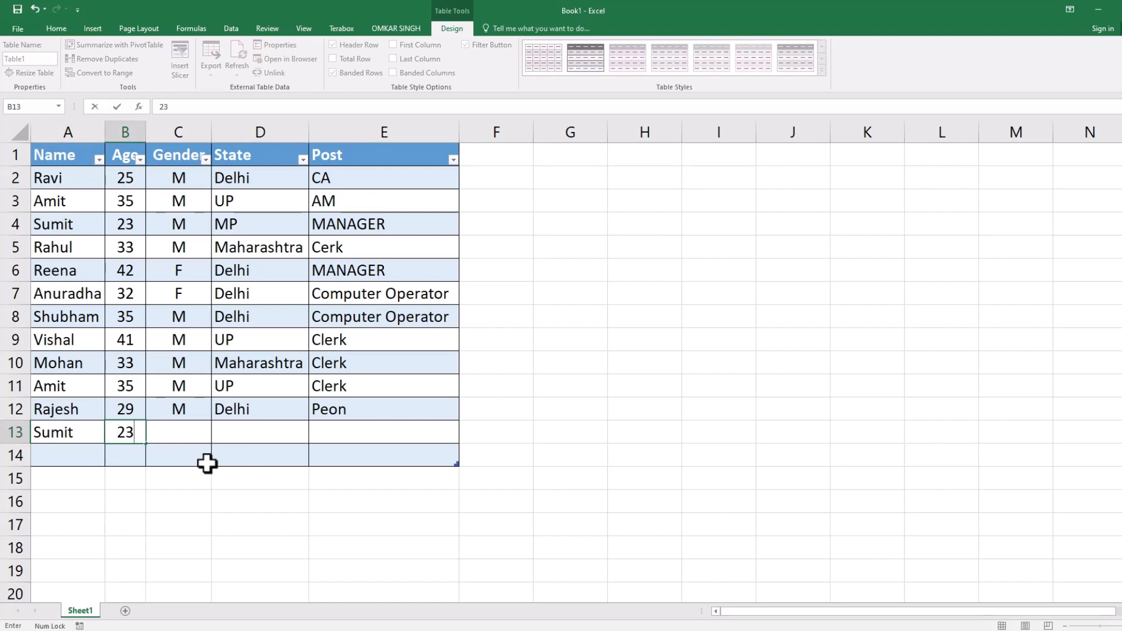
Complete the row 13 record with gender M, state MP and post MANAGER.
key(Tab)
text(m)
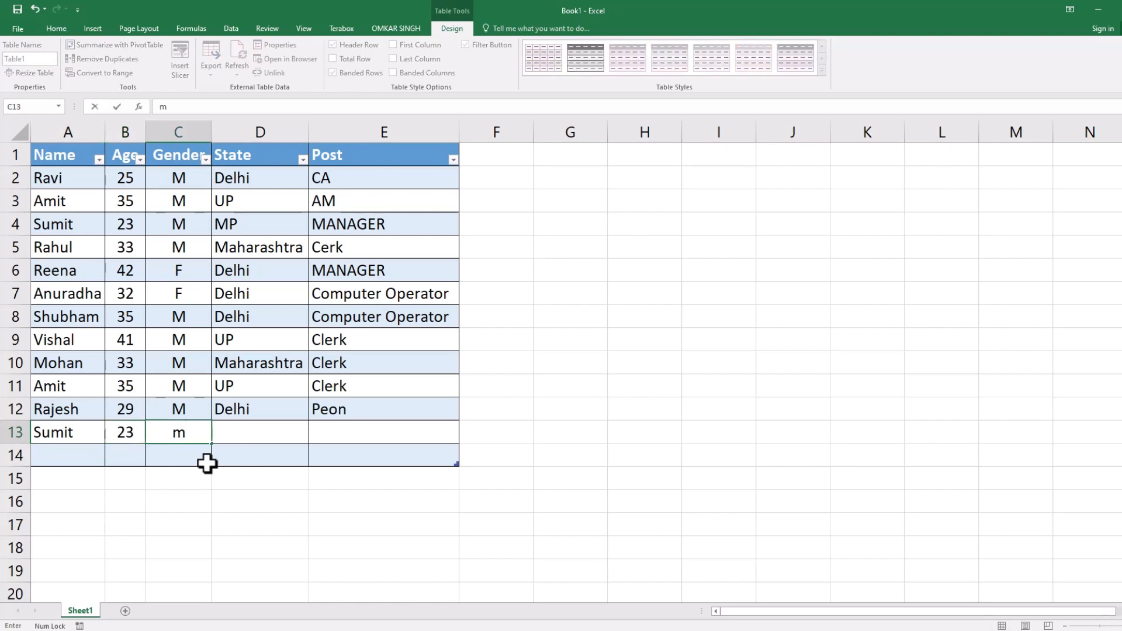
key(ctrl+Return)
key(Tab)
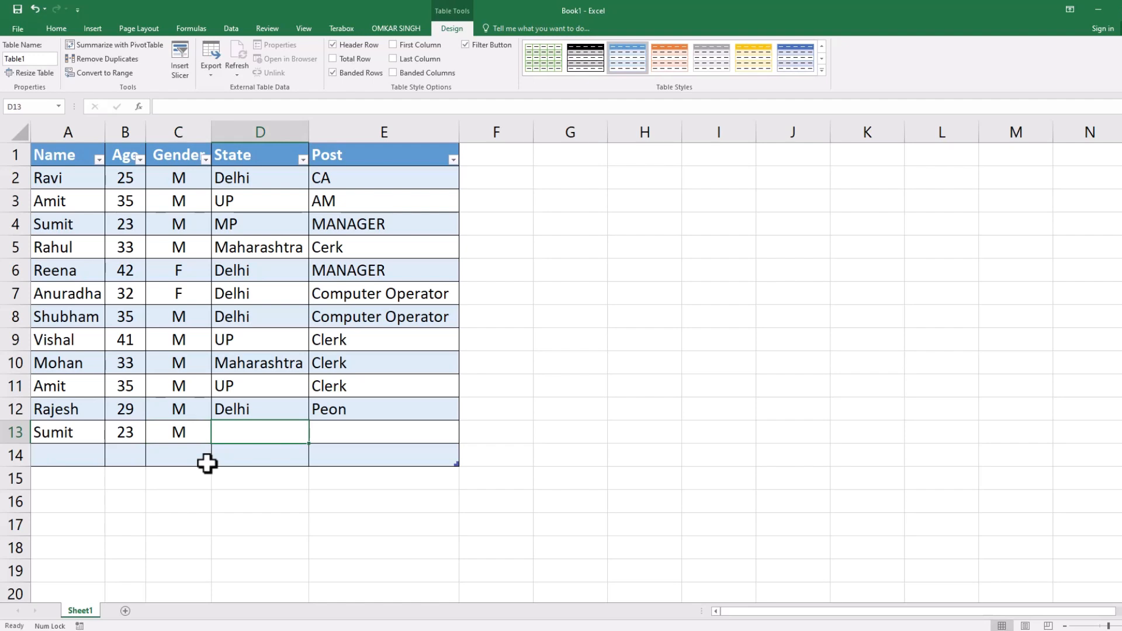
text(M)
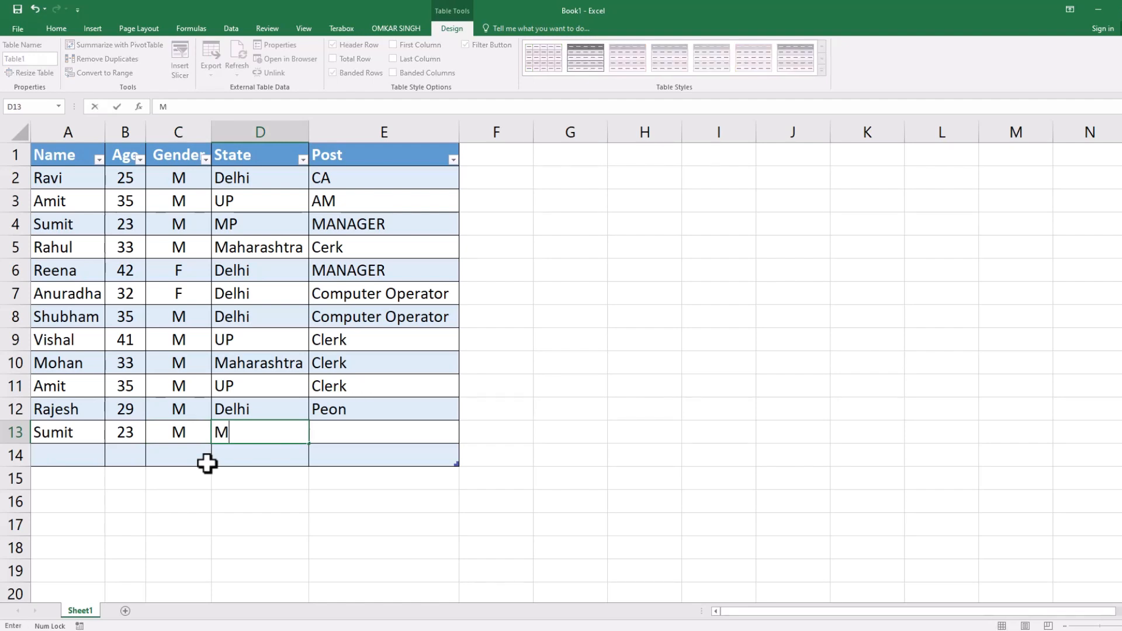
text(P)
key(Tab)
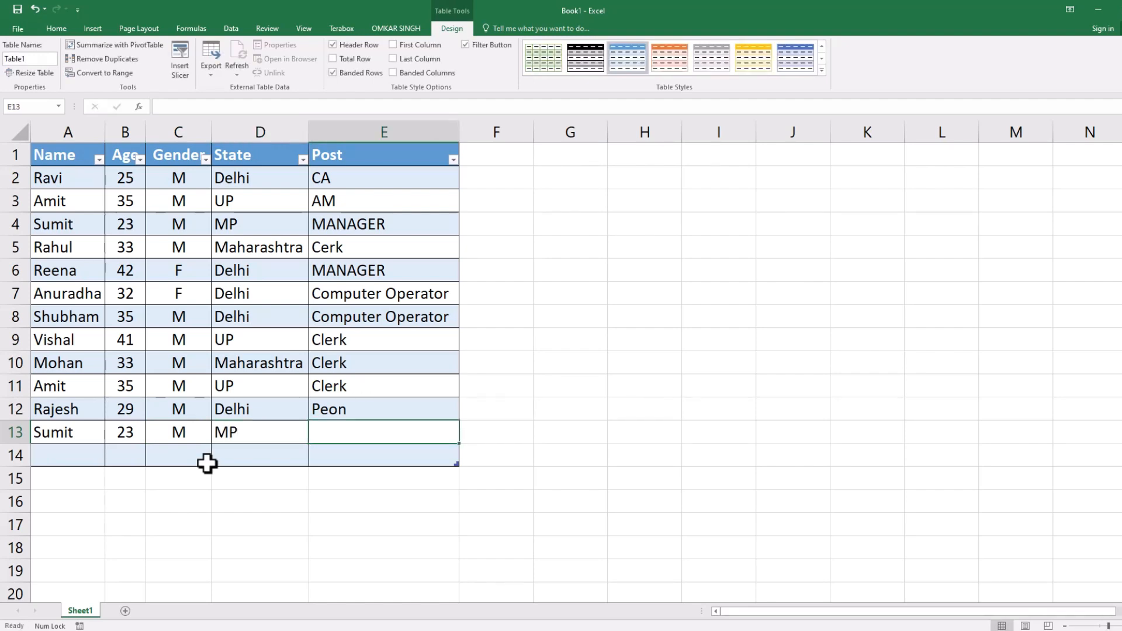
text(M)
key(Return)
key(Up)
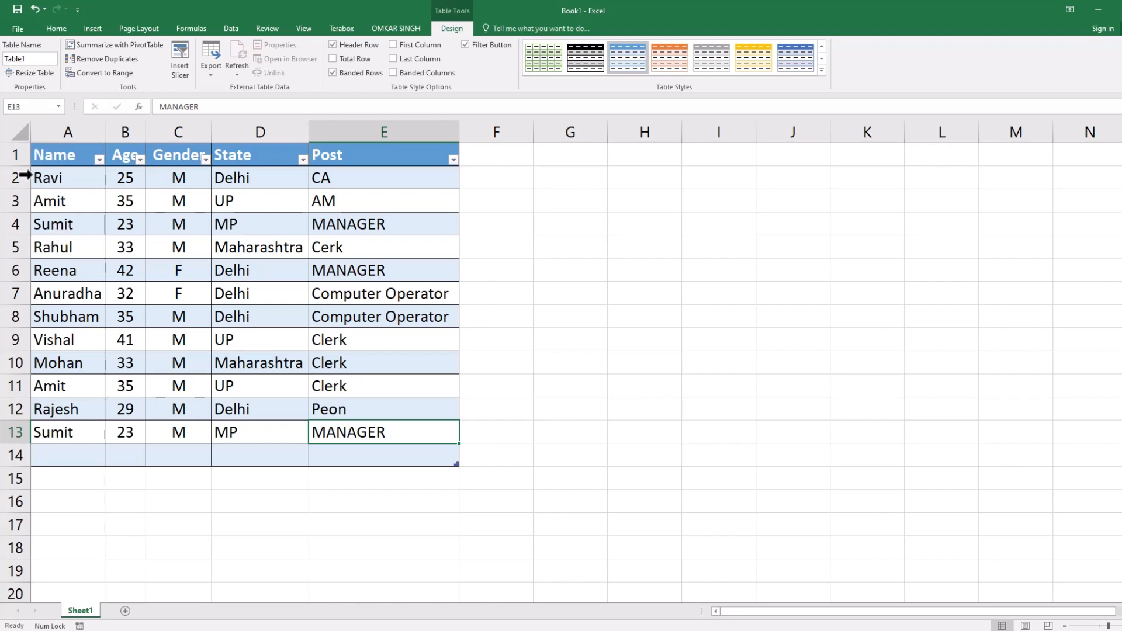
Resize the table by reselecting its data range as A1:E14.
click(35, 76)
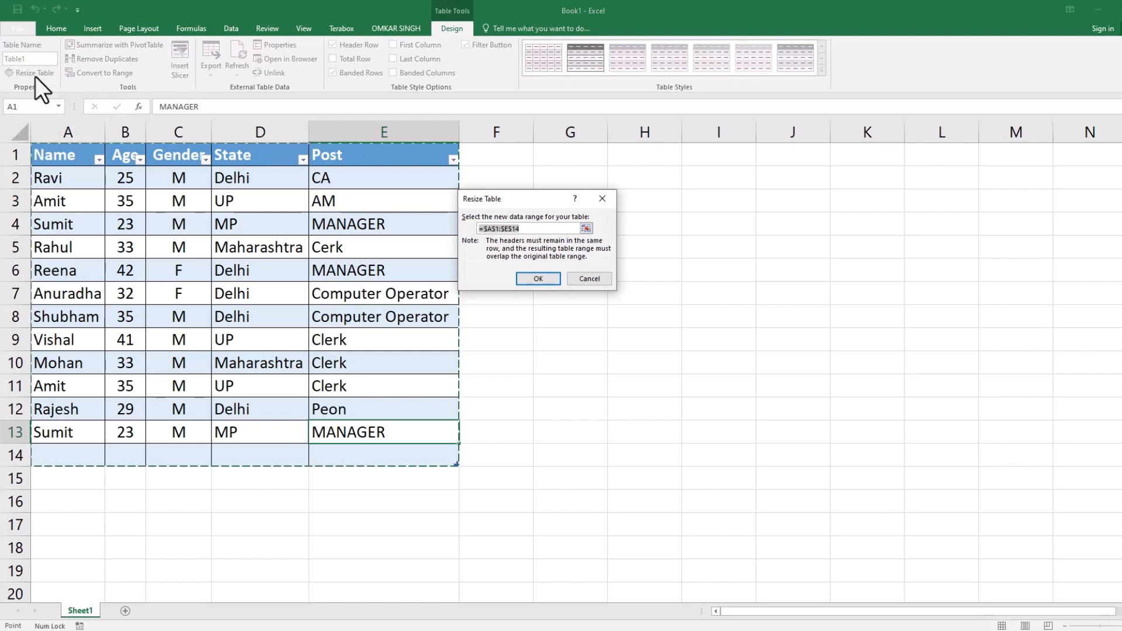
drag(45, 163, 411, 466)
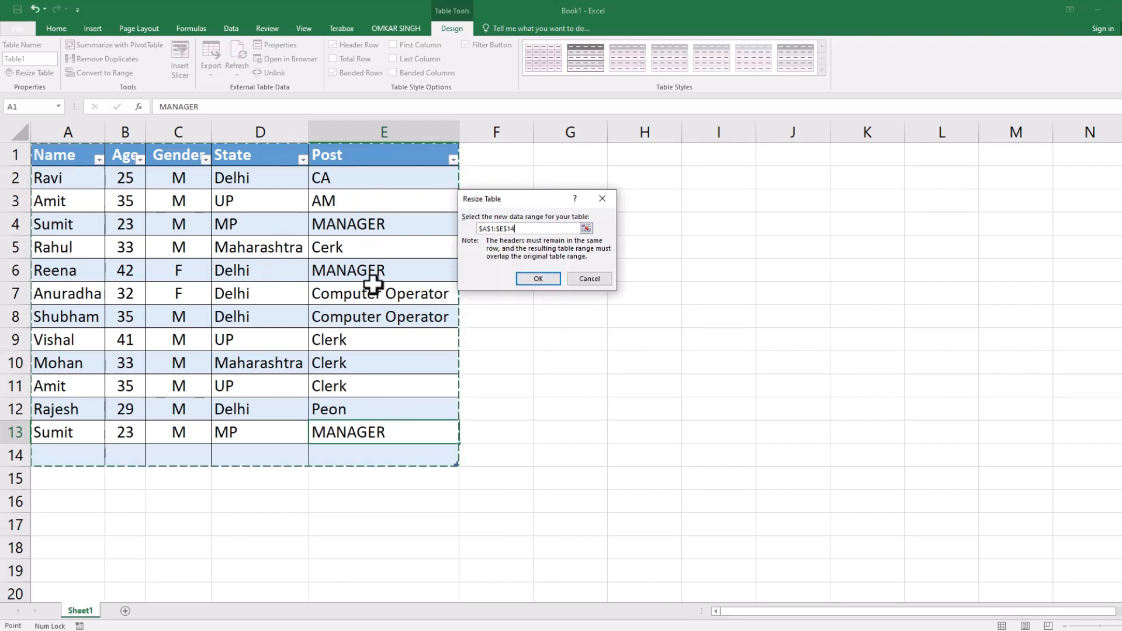
click(547, 277)
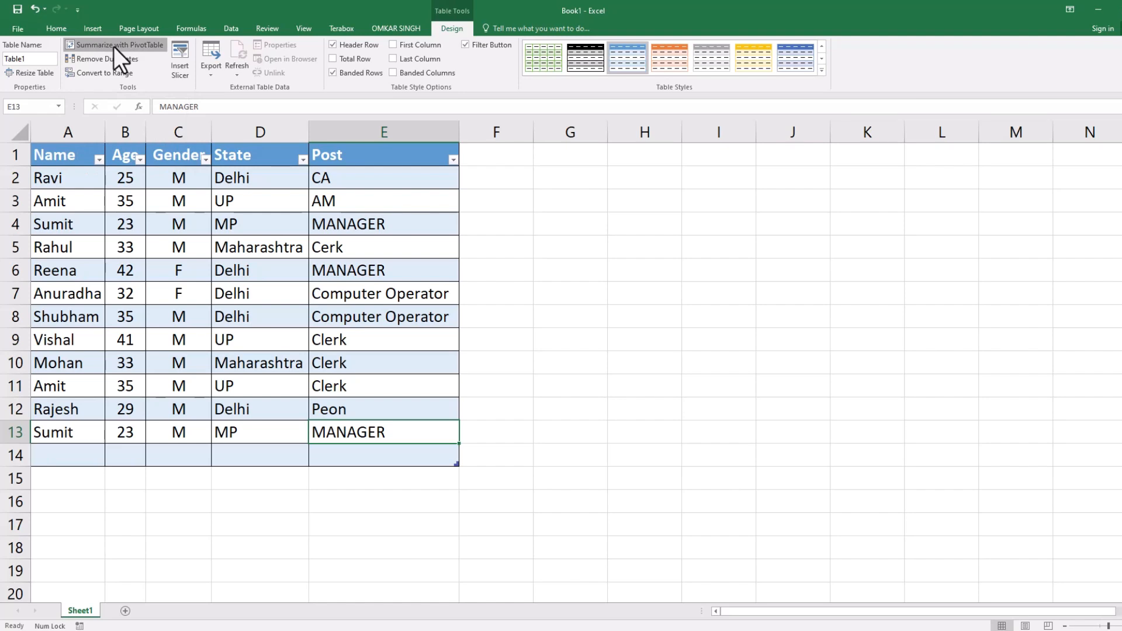
Create a PivotTable from the table range A1:E14, placing it in the existing worksheet at cell G2.
click(113, 47)
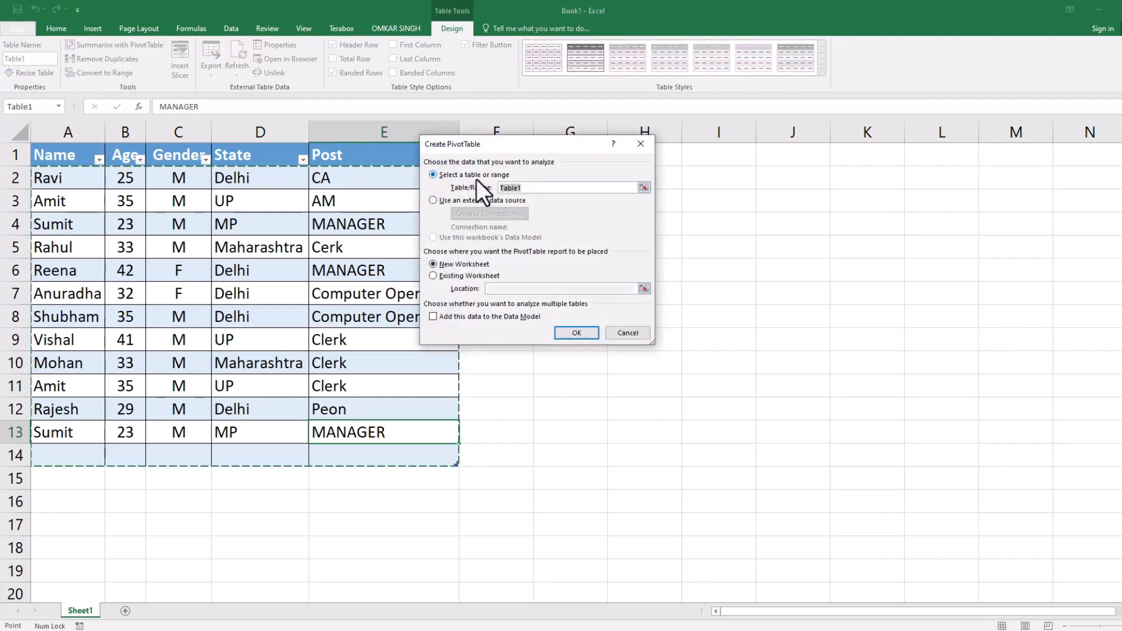
click(89, 156)
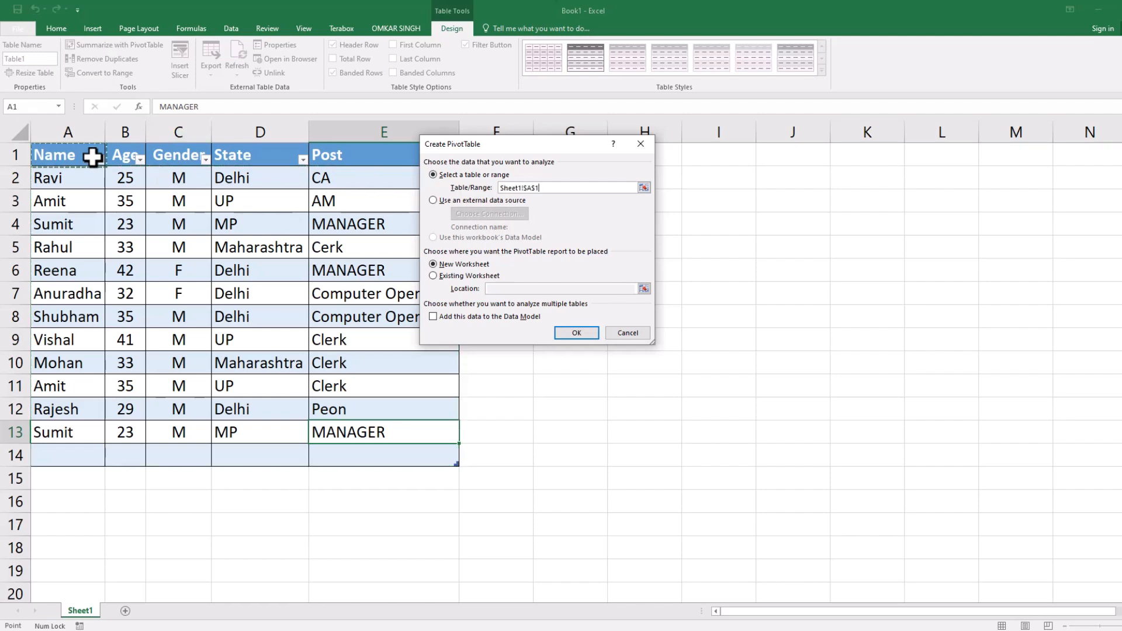
drag(62, 155, 390, 454)
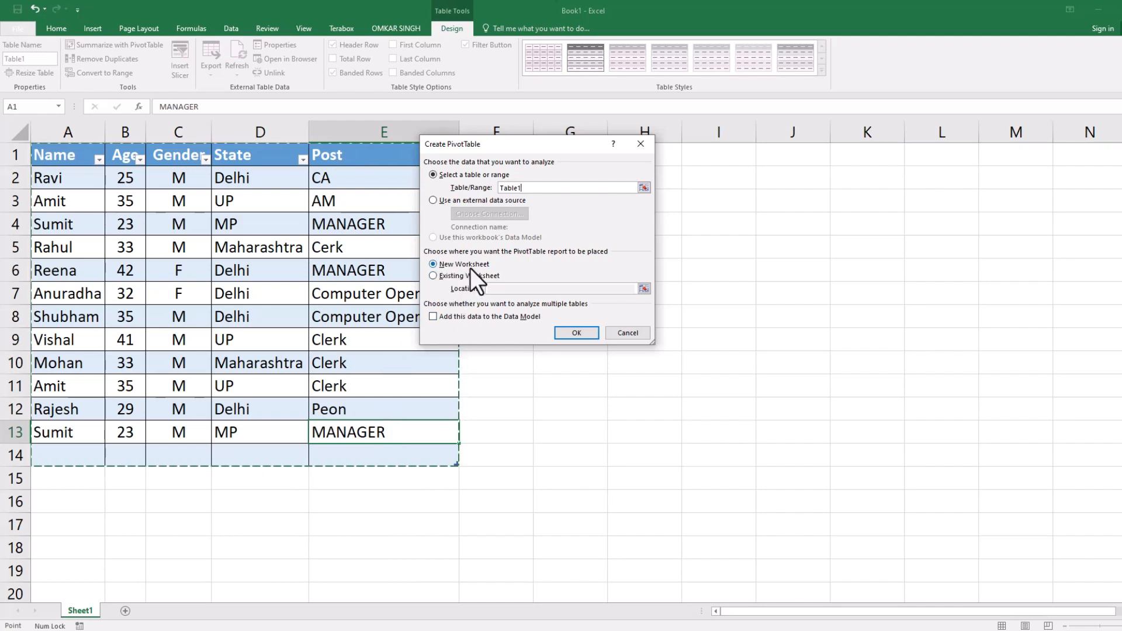
click(440, 278)
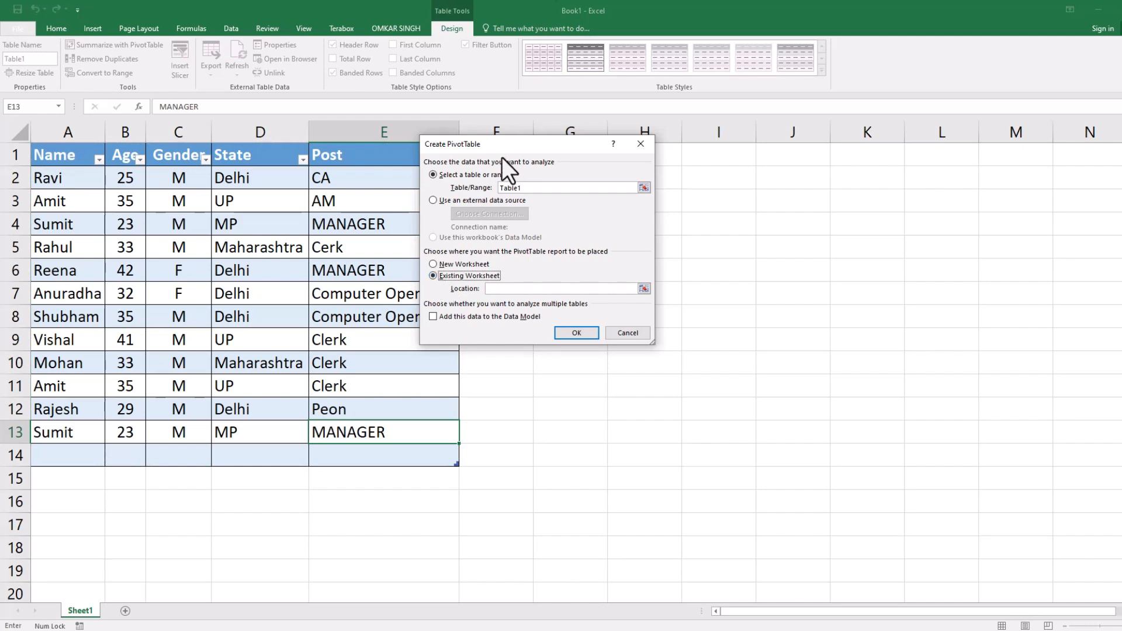
drag(504, 147, 849, 177)
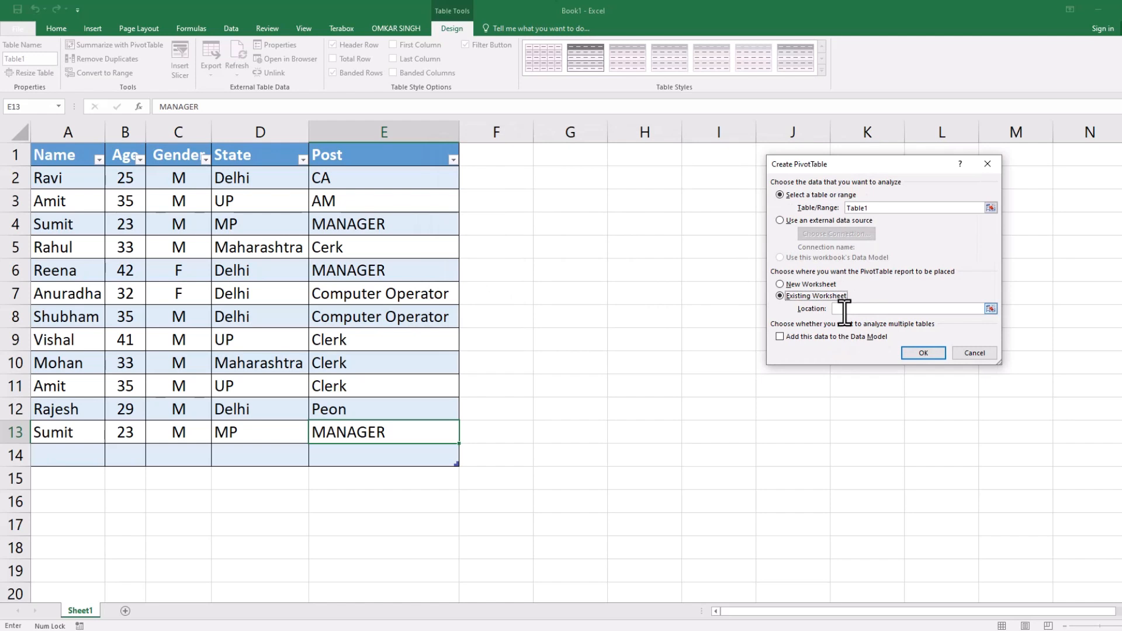
click(558, 171)
click(912, 352)
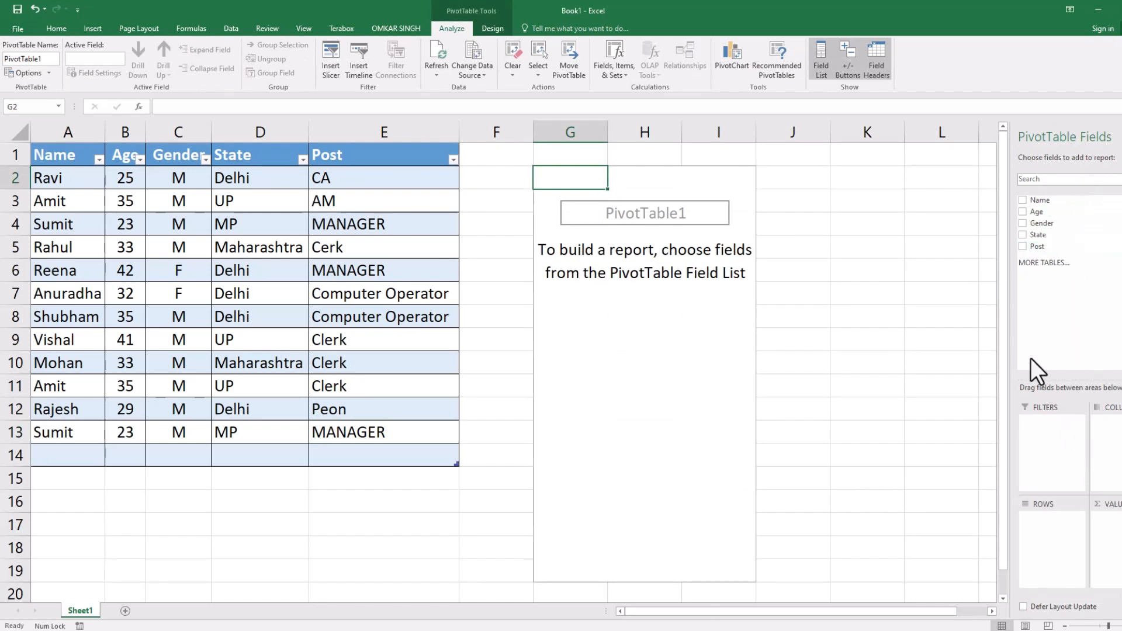
Lay out the PivotTable with Post in the rows, Gender in the columns and the count of Age as values.
click(1022, 247)
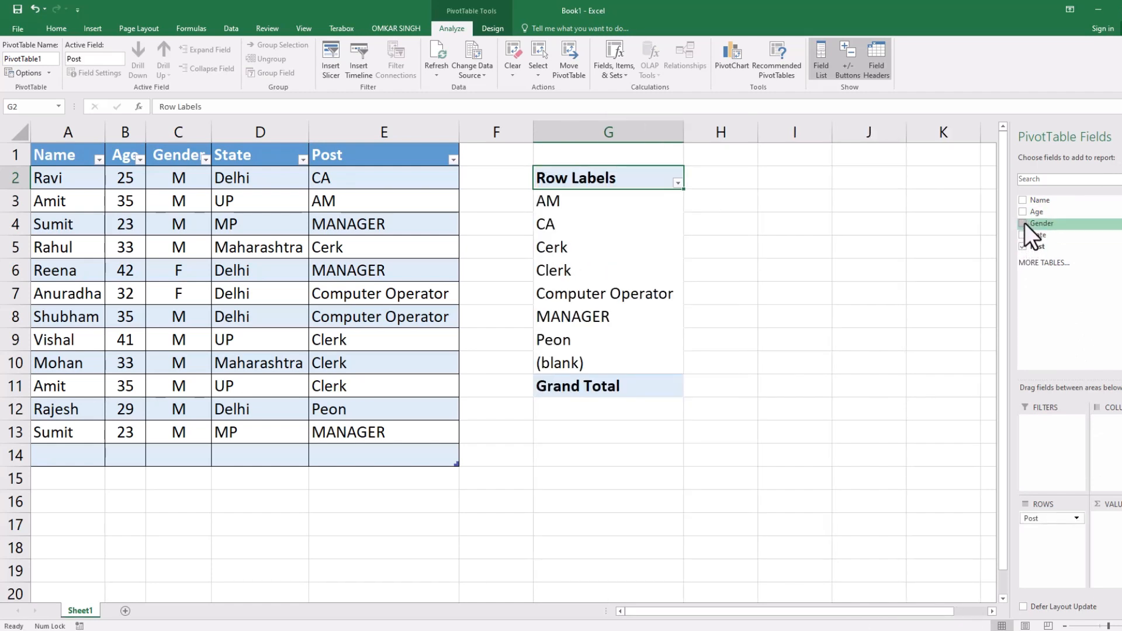
click(1024, 223)
click(1022, 212)
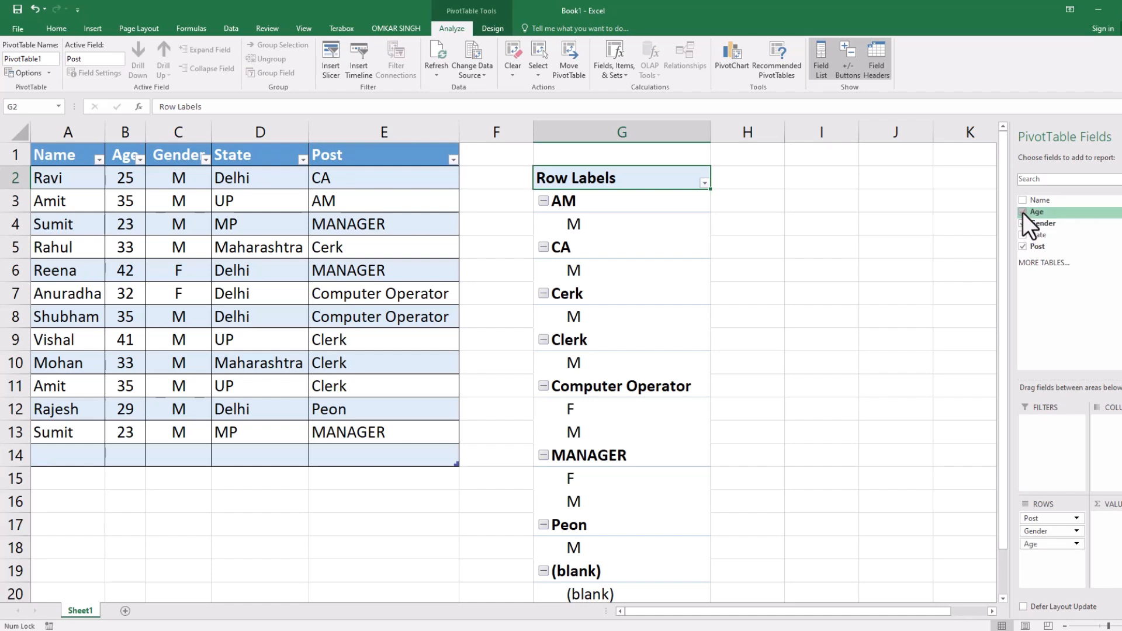
drag(1049, 544, 1104, 546)
drag(1035, 531, 1106, 462)
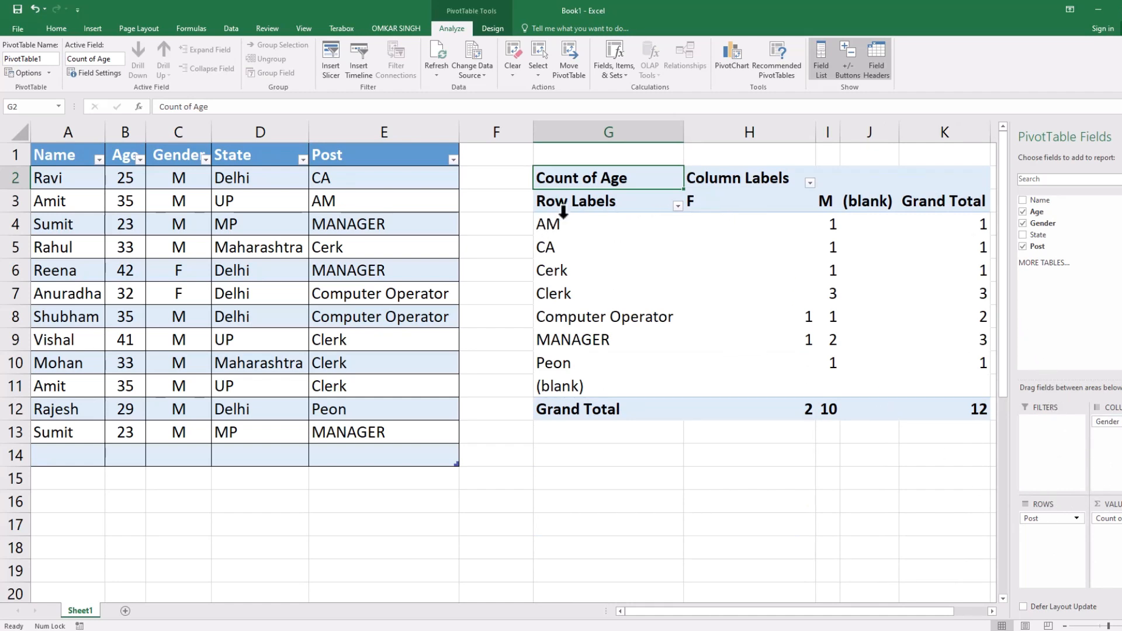
Rearrange the PivotTable with Name in the rows, the count of Post as values and Age as the report filter, and view the Age filter choices.
mouse_move(1054, 520)
mouse_down()
mouse_move(1115, 520)
mouse_move(1046, 525)
mouse_up()
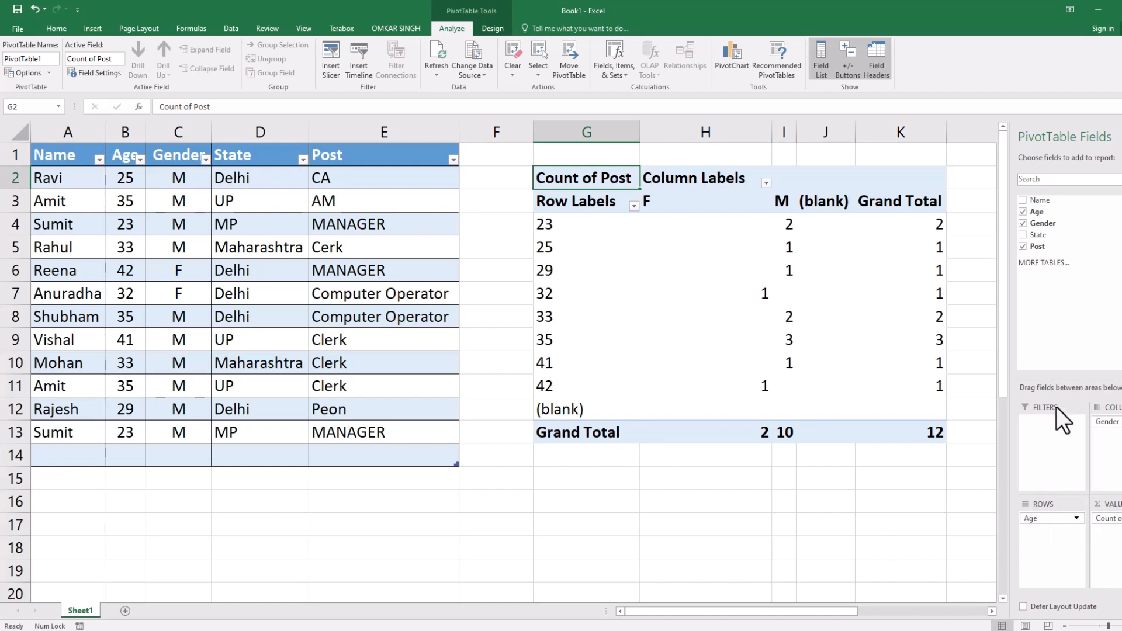
drag(1052, 526, 1104, 544)
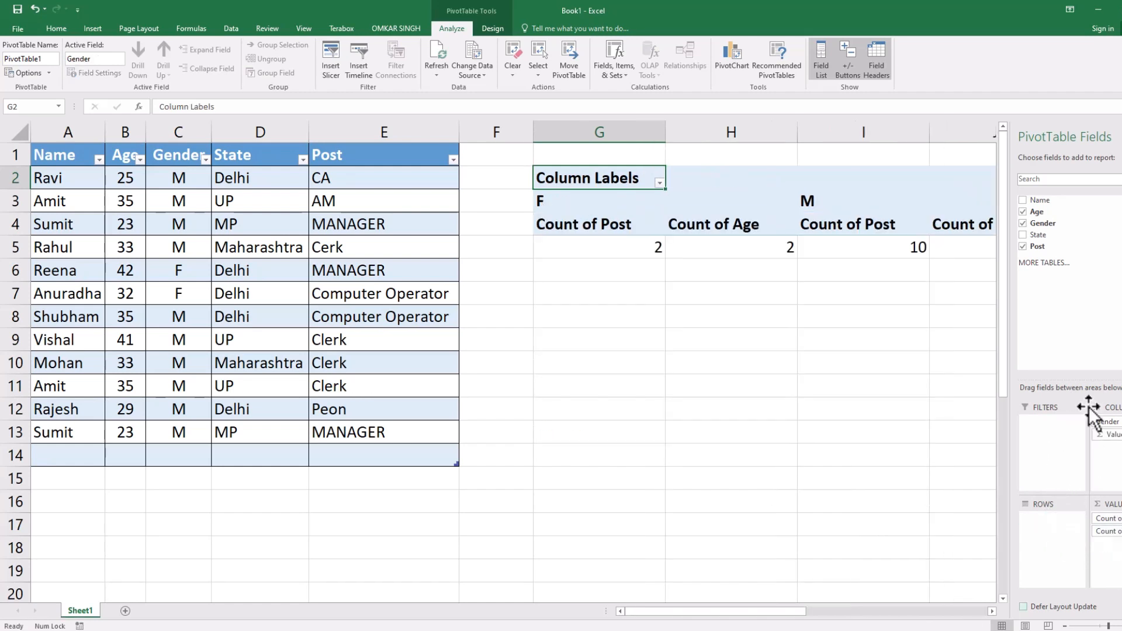
click(1023, 200)
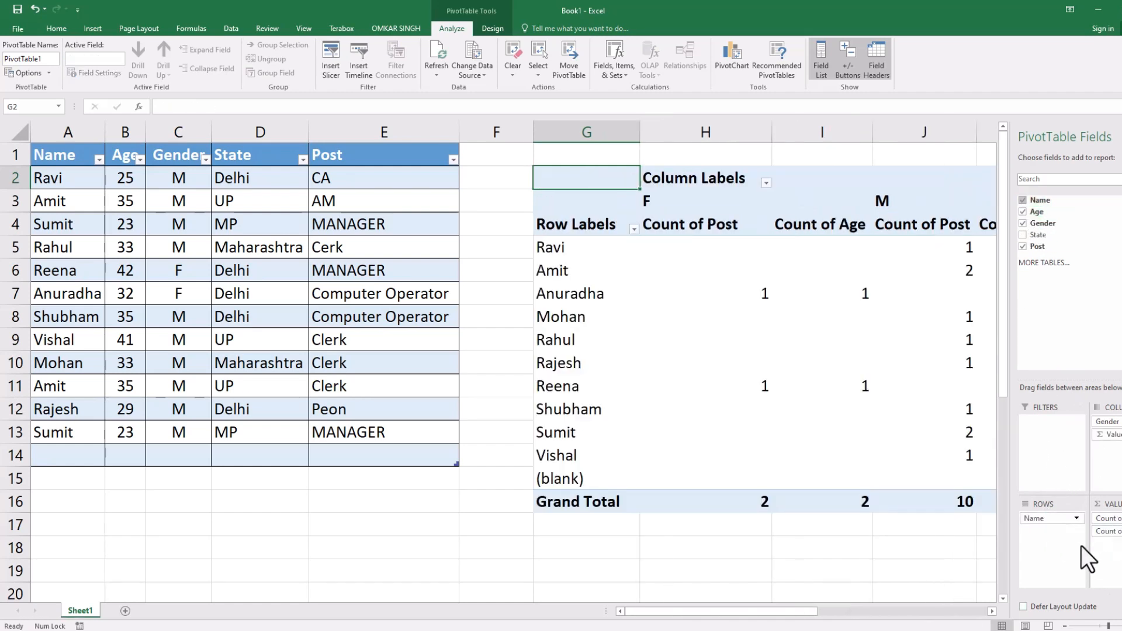
drag(1106, 531, 1048, 423)
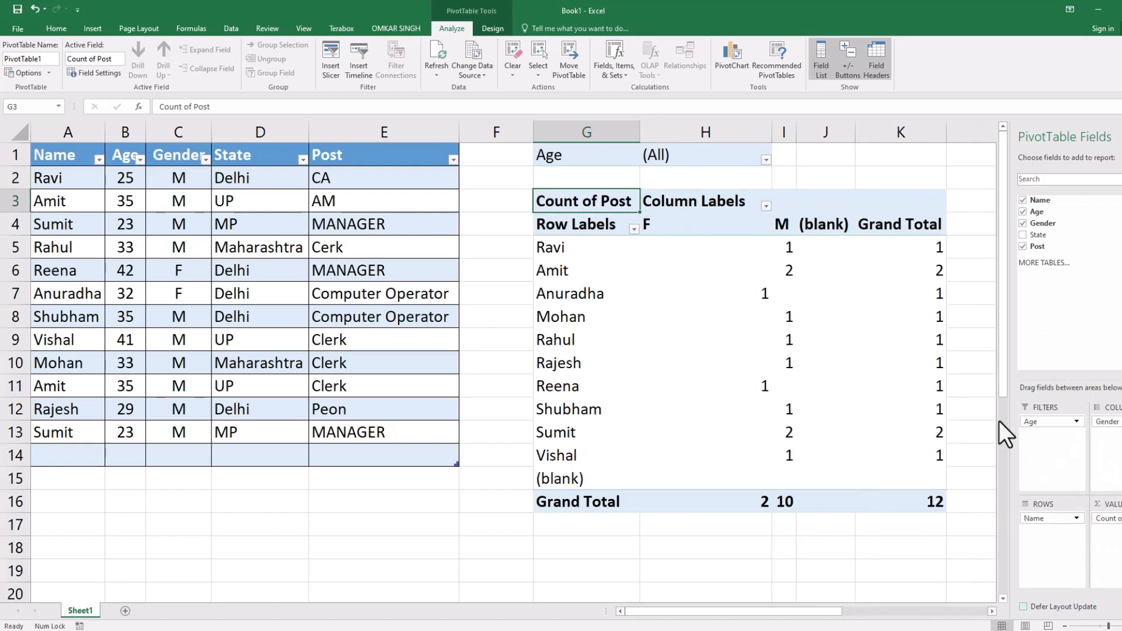
click(765, 161)
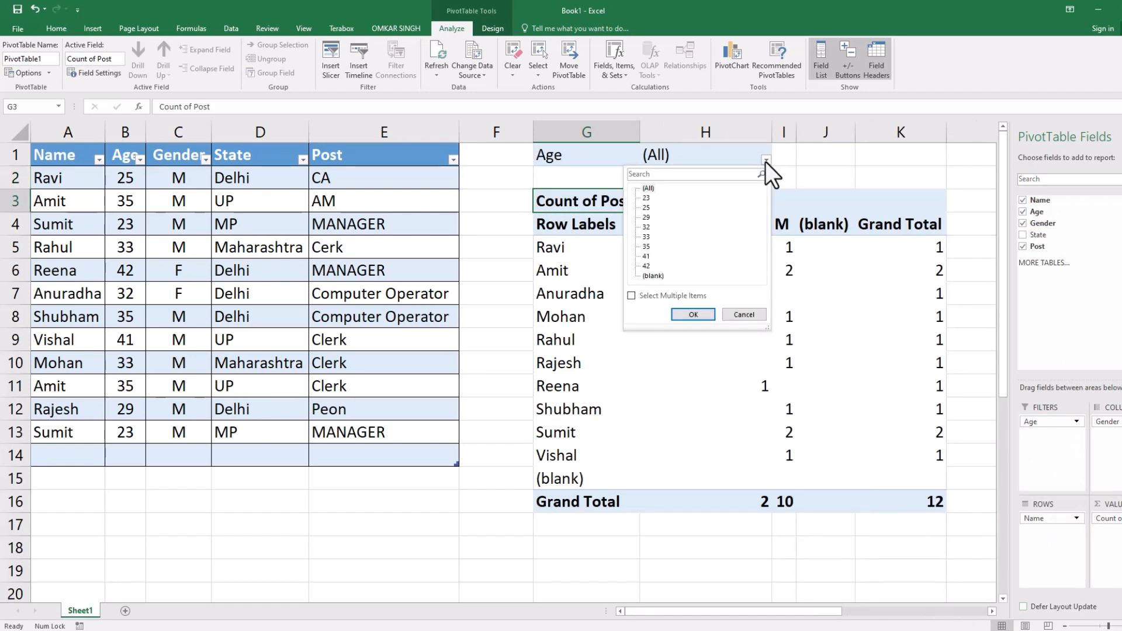
click(833, 175)
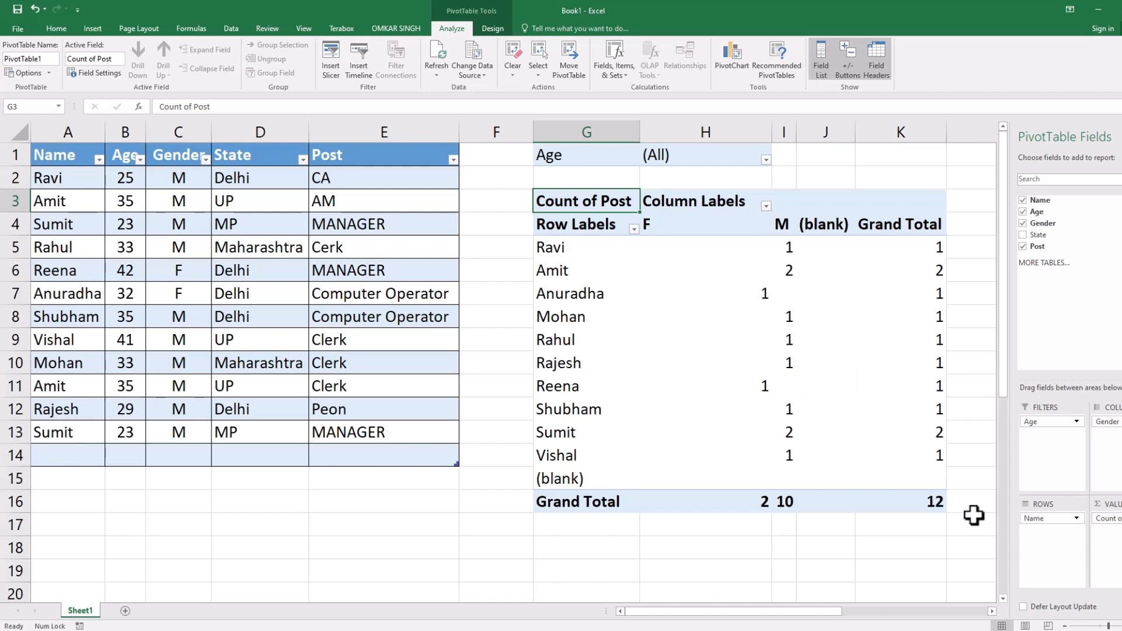
Remove the PivotTable in columns G to K from the sheet.
drag(581, 157, 926, 509)
drag(604, 130, 884, 122)
right_click(884, 123)
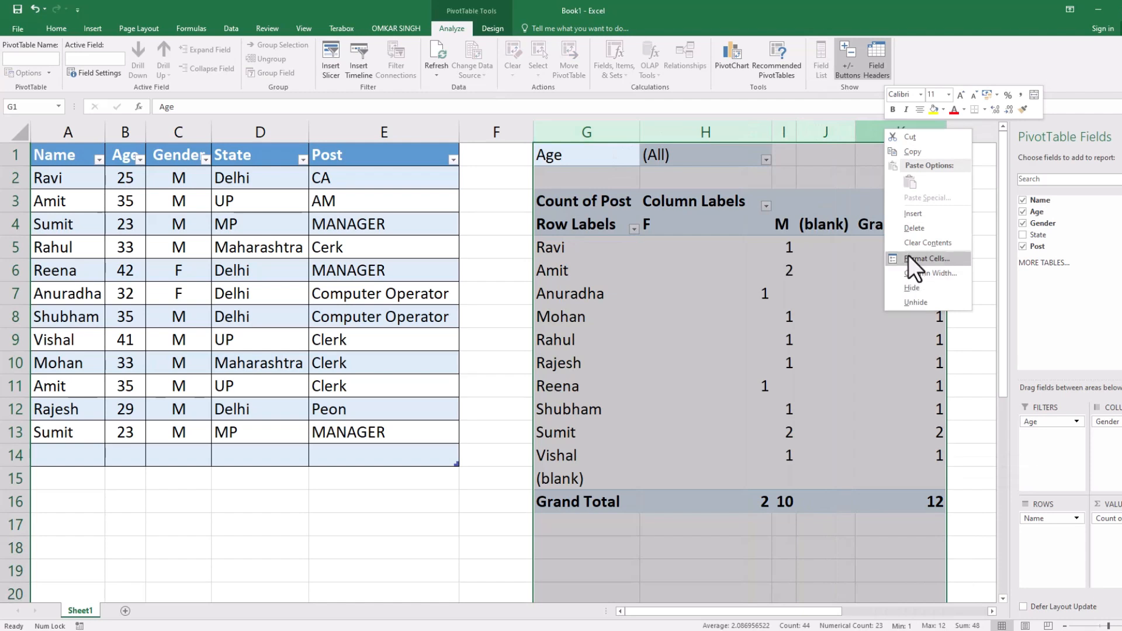
click(908, 255)
Compare the matching records in rows 4 and 13 and in rows 3 and 11, and set the row 11 post to AM.
click(452, 28)
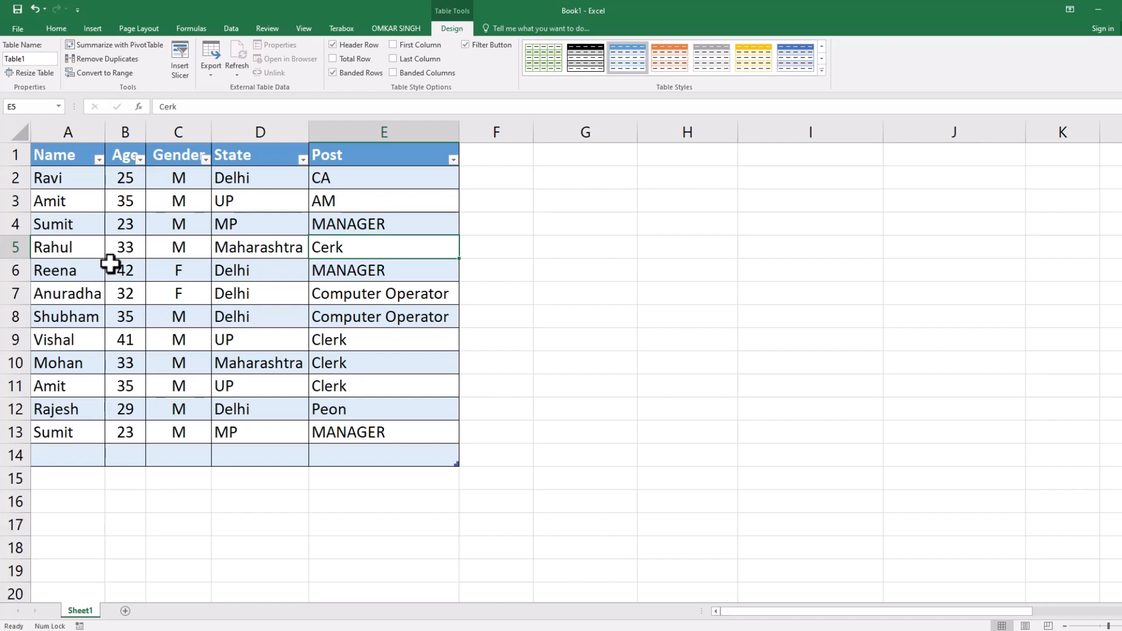
click(62, 178)
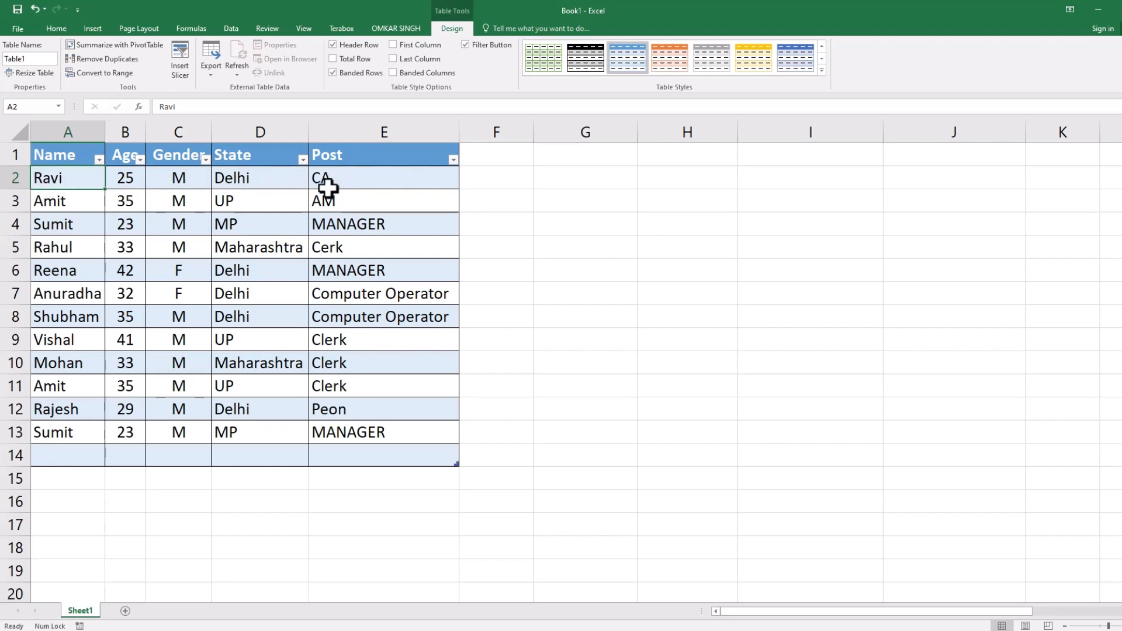
drag(78, 226, 318, 226)
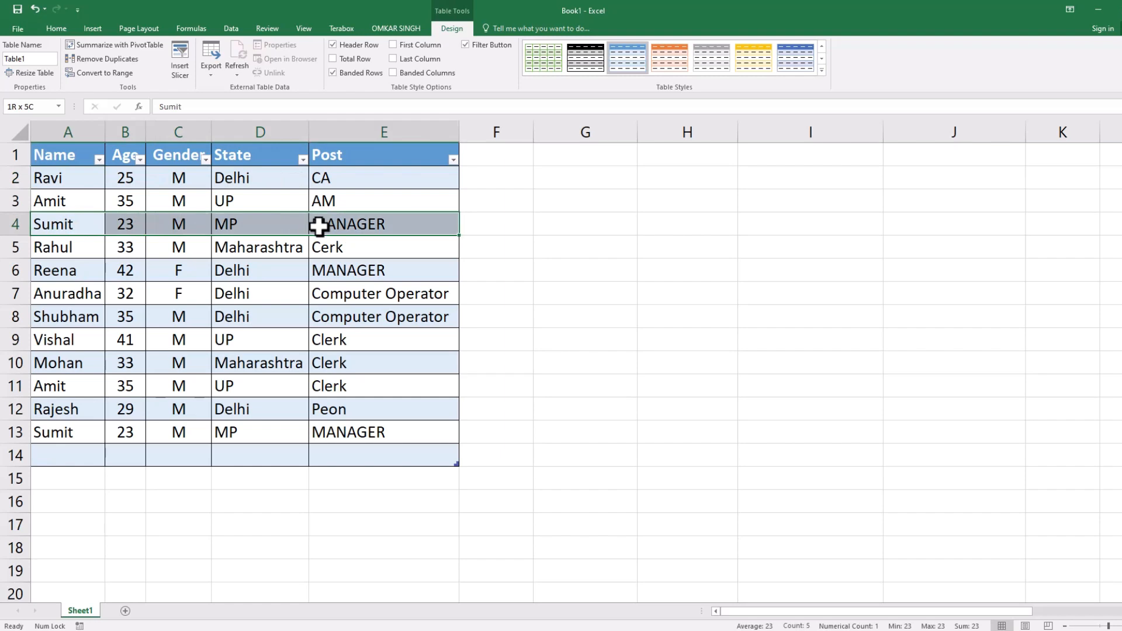
drag(57, 432, 355, 439)
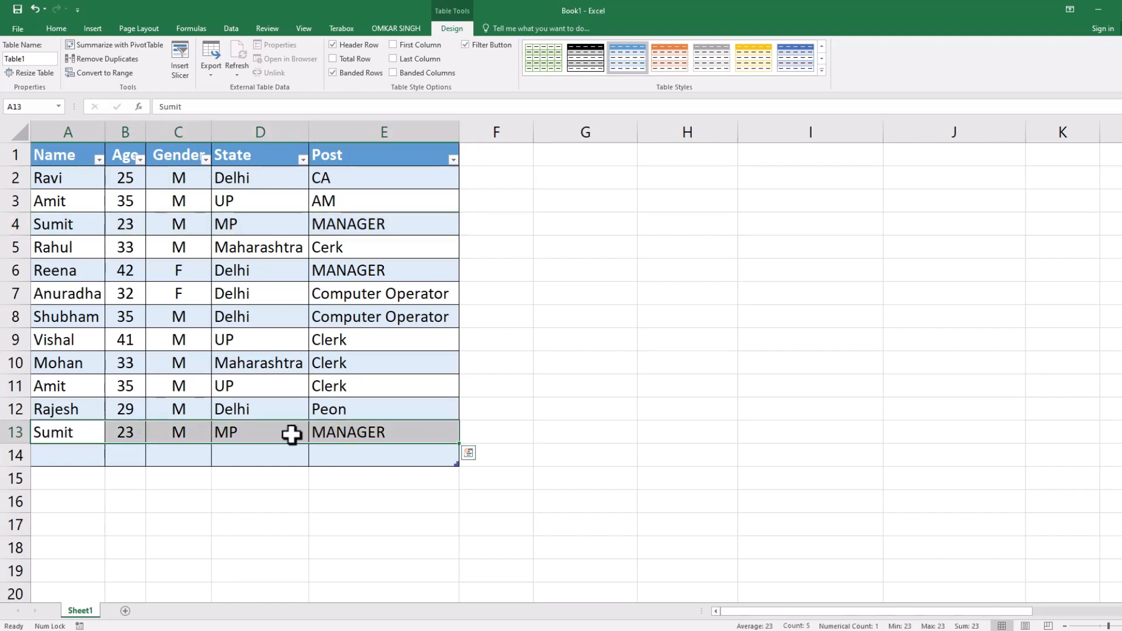
drag(68, 387, 328, 387)
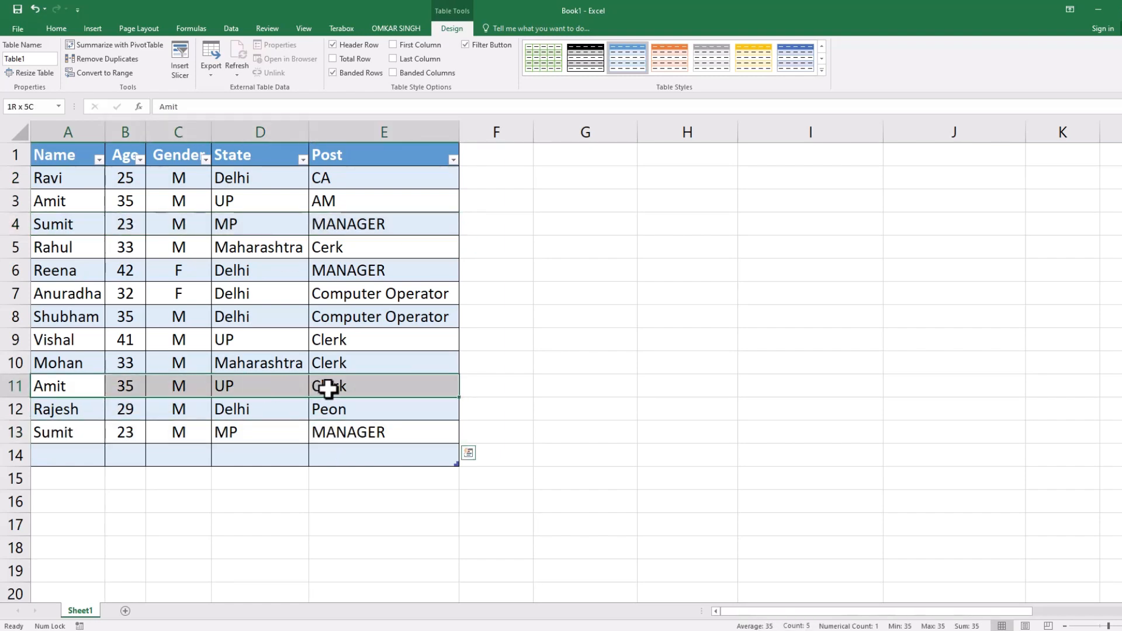
drag(51, 202, 296, 205)
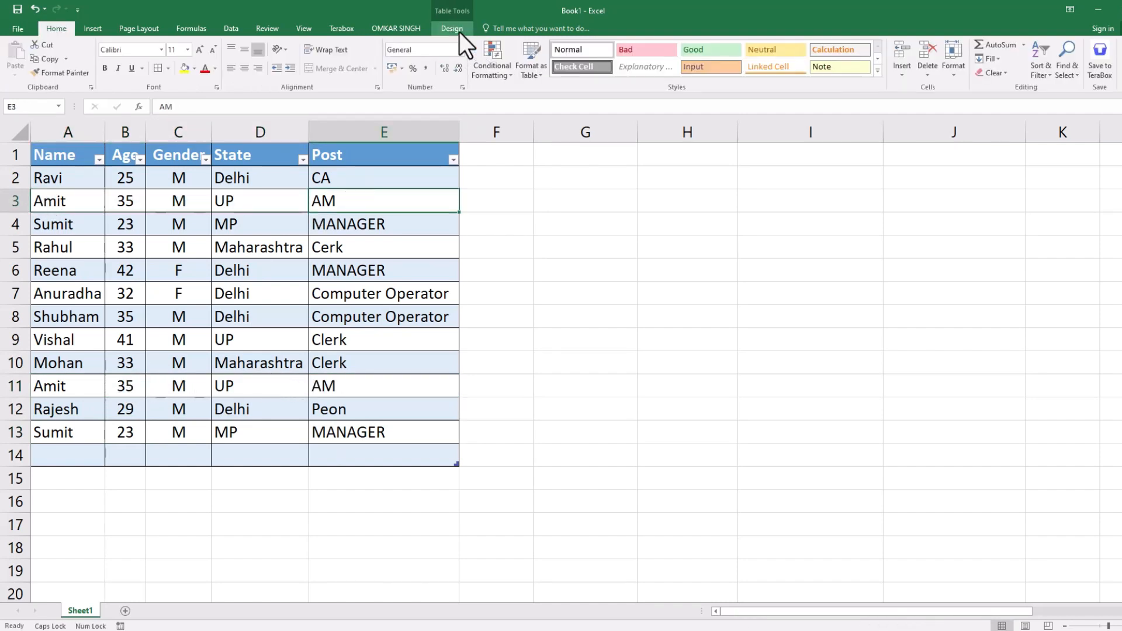
Remove duplicate records from the table, comparing all the columns Name, Age, Gender, State and Post.
click(458, 31)
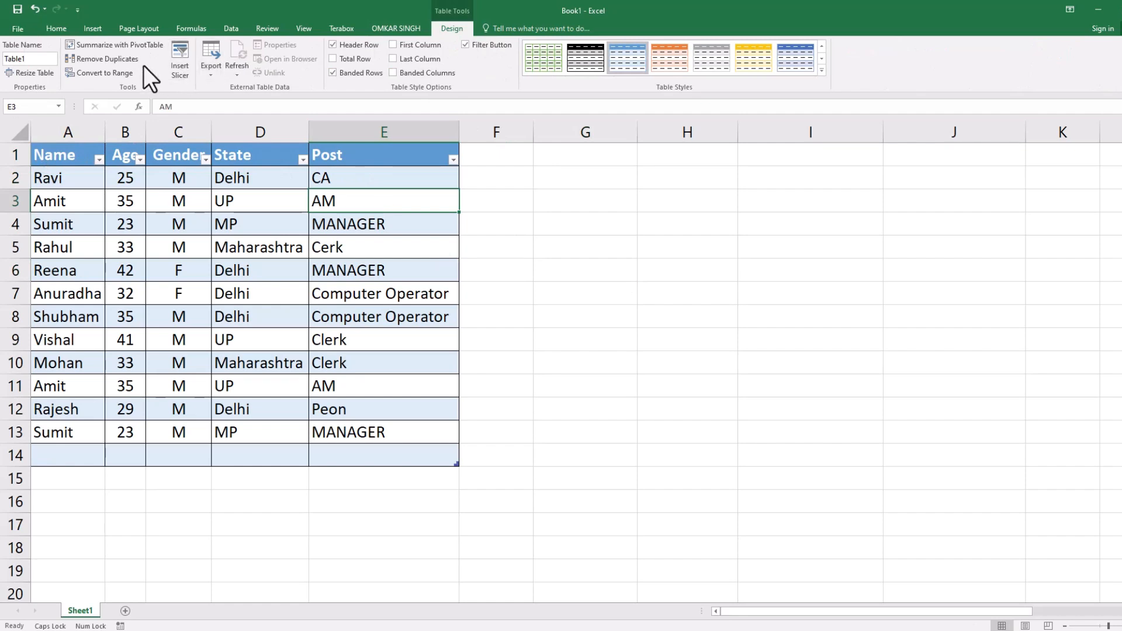
click(122, 58)
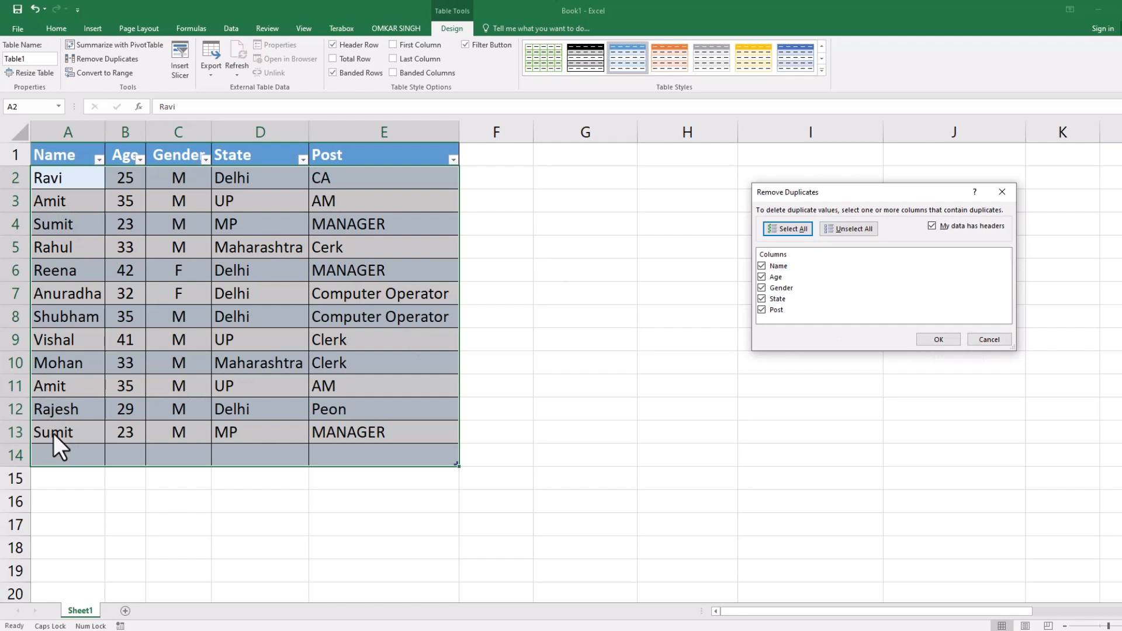
click(936, 342)
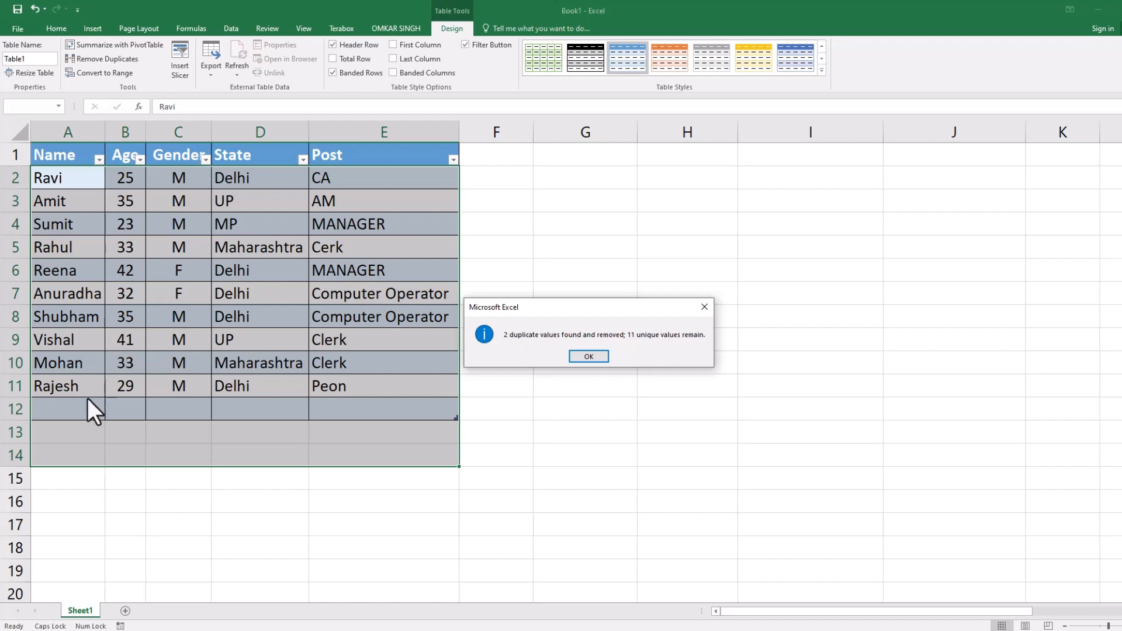
click(575, 354)
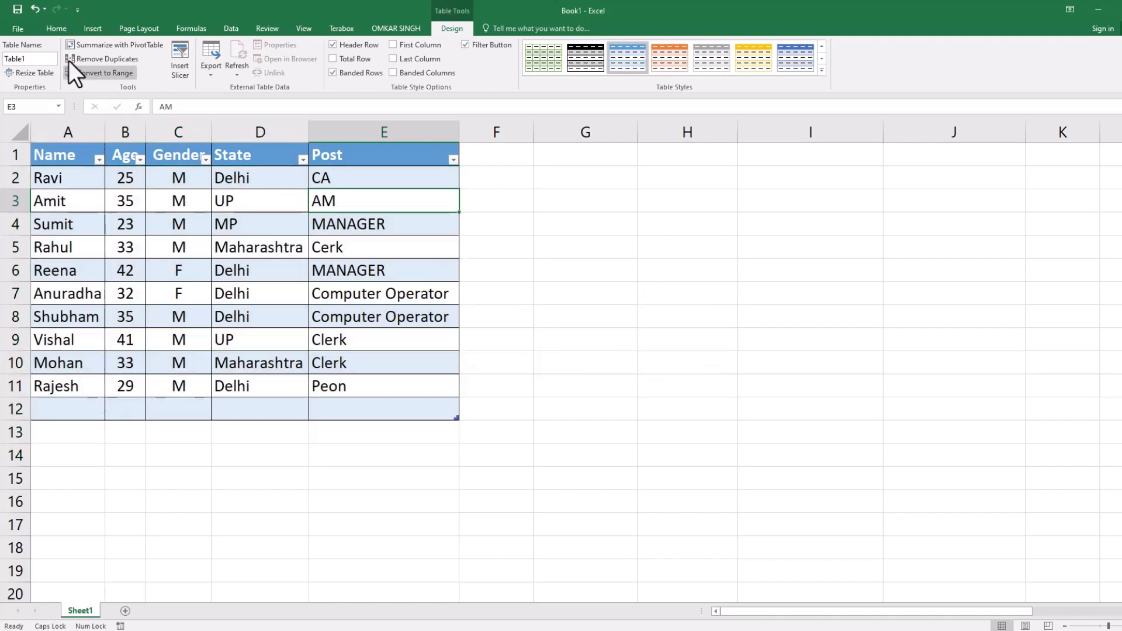
Try removing duplicate records based on the State column only, and undo that removal.
click(86, 58)
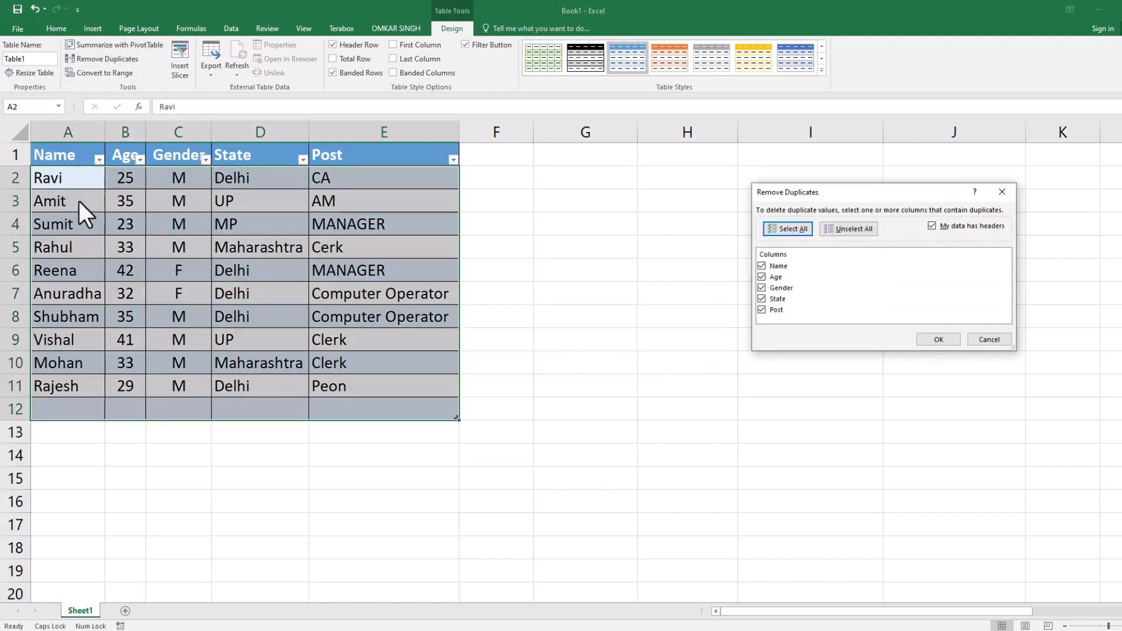
click(762, 266)
click(759, 310)
click(761, 298)
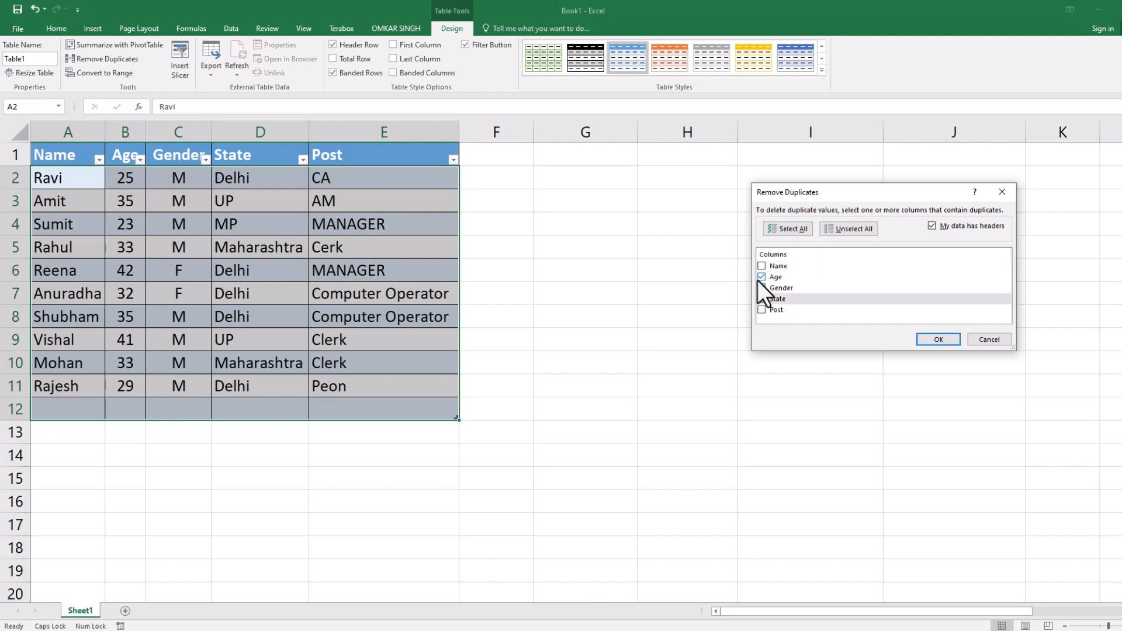
click(760, 299)
click(759, 288)
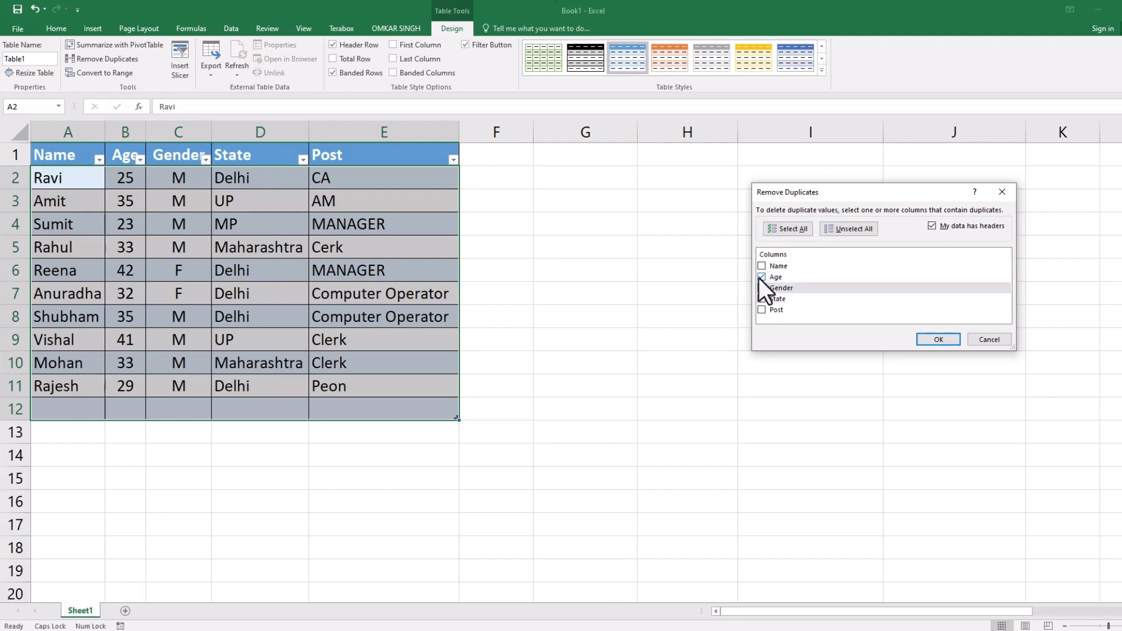
click(759, 277)
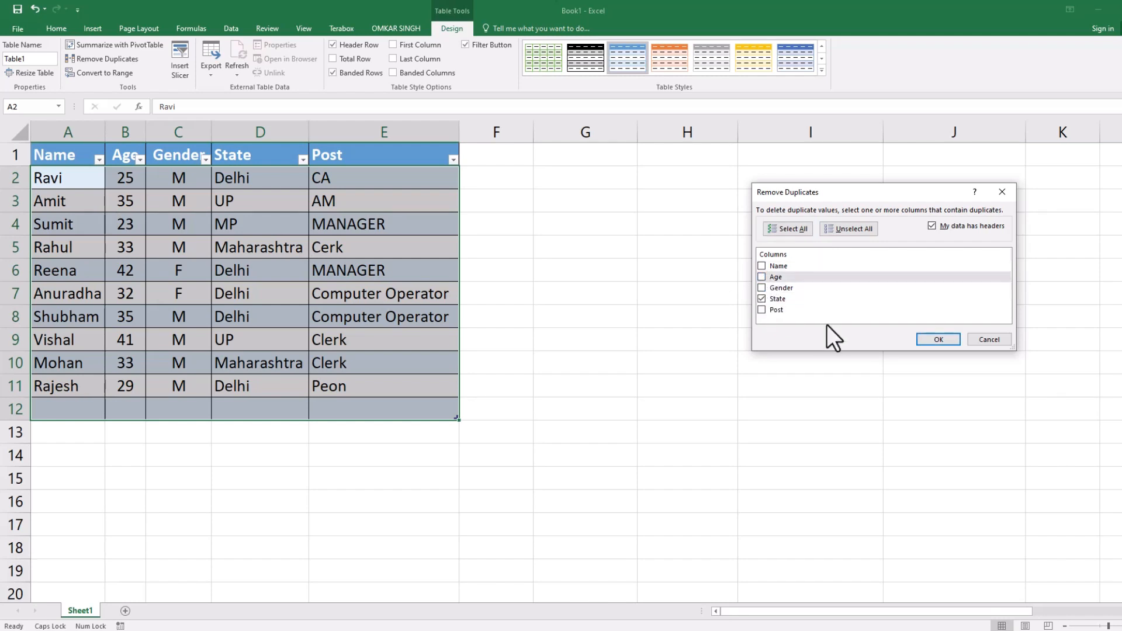
click(929, 341)
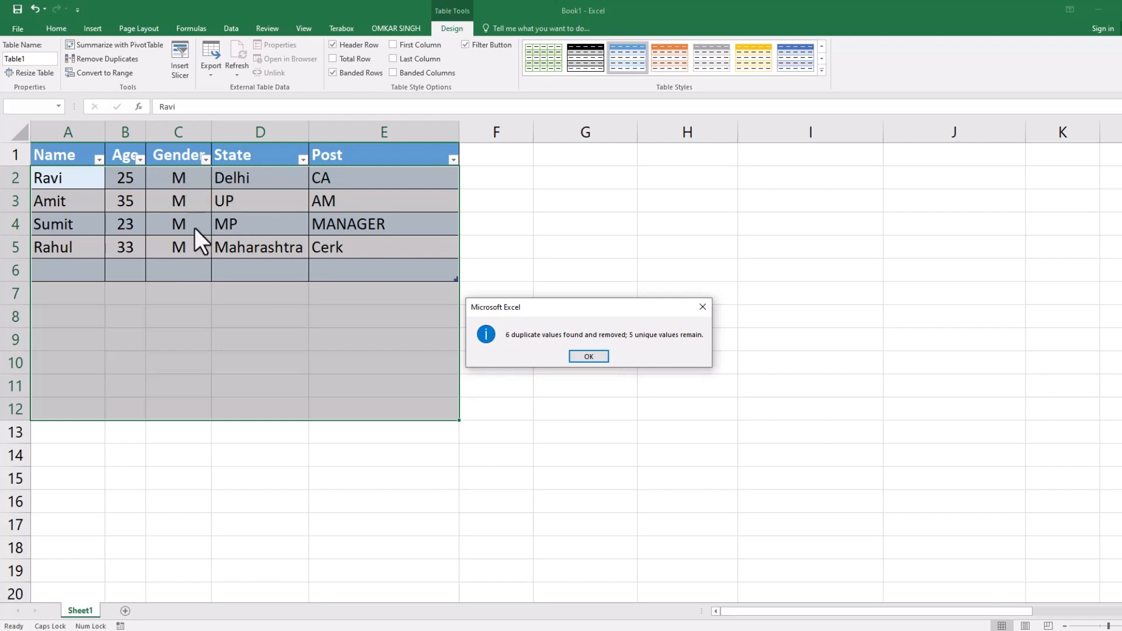
click(571, 357)
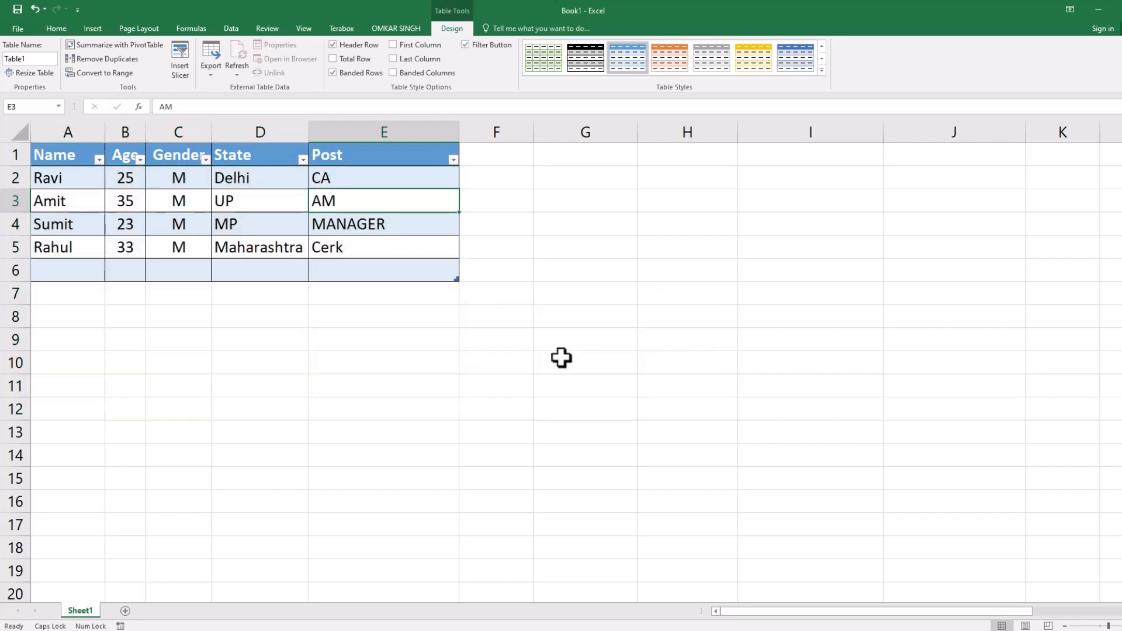
key(ctrl+z)
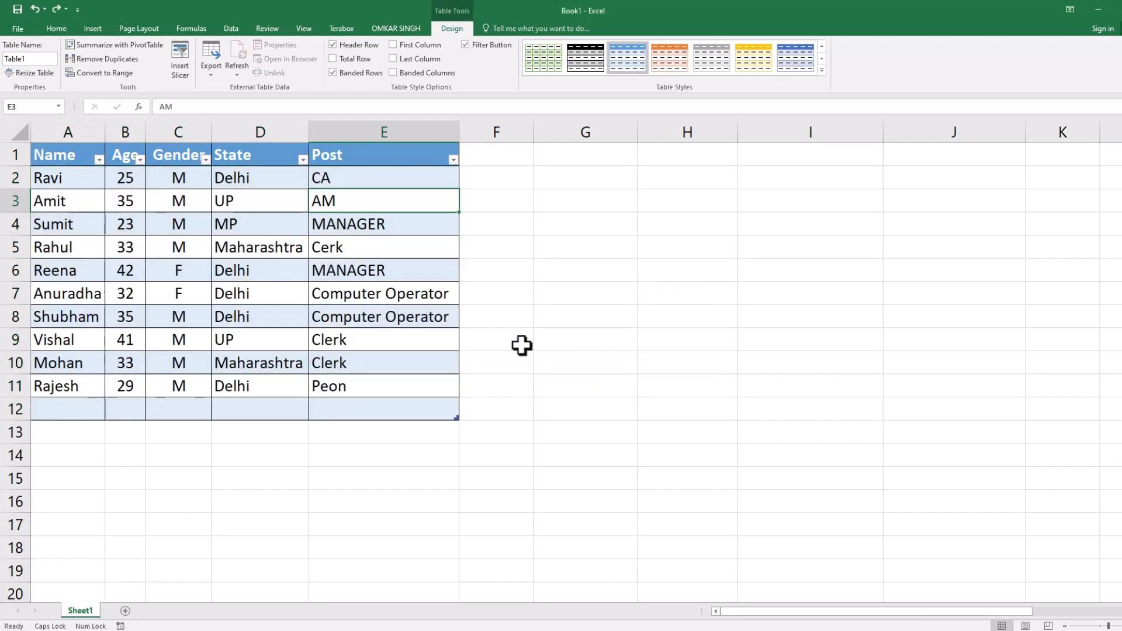
Try converting the employee table to a normal range, and undo the conversion.
click(550, 310)
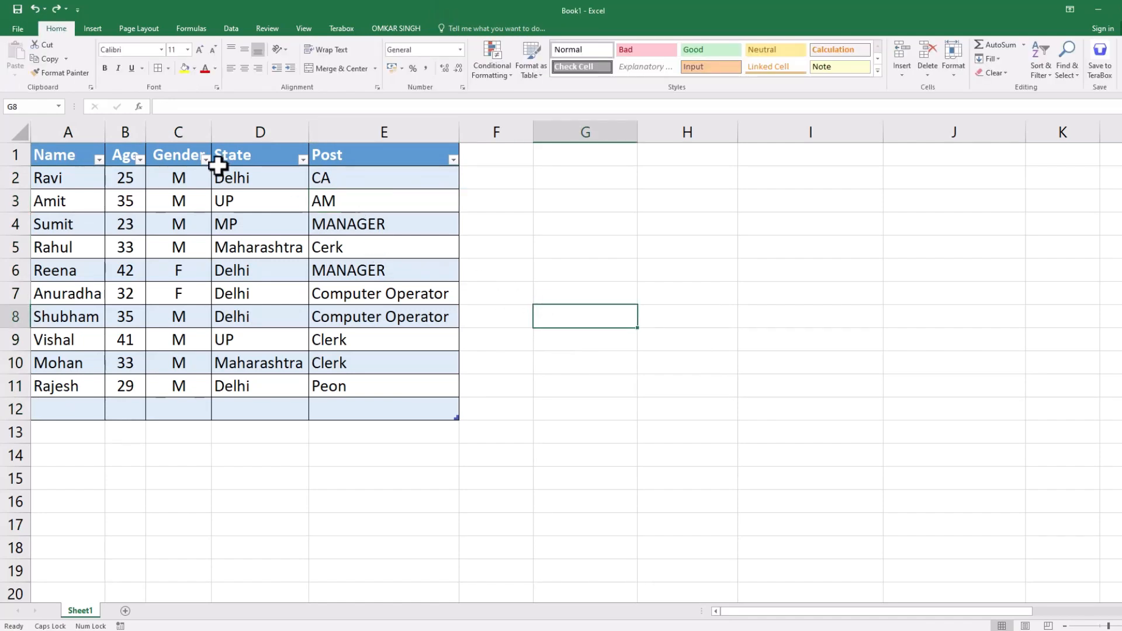
click(132, 176)
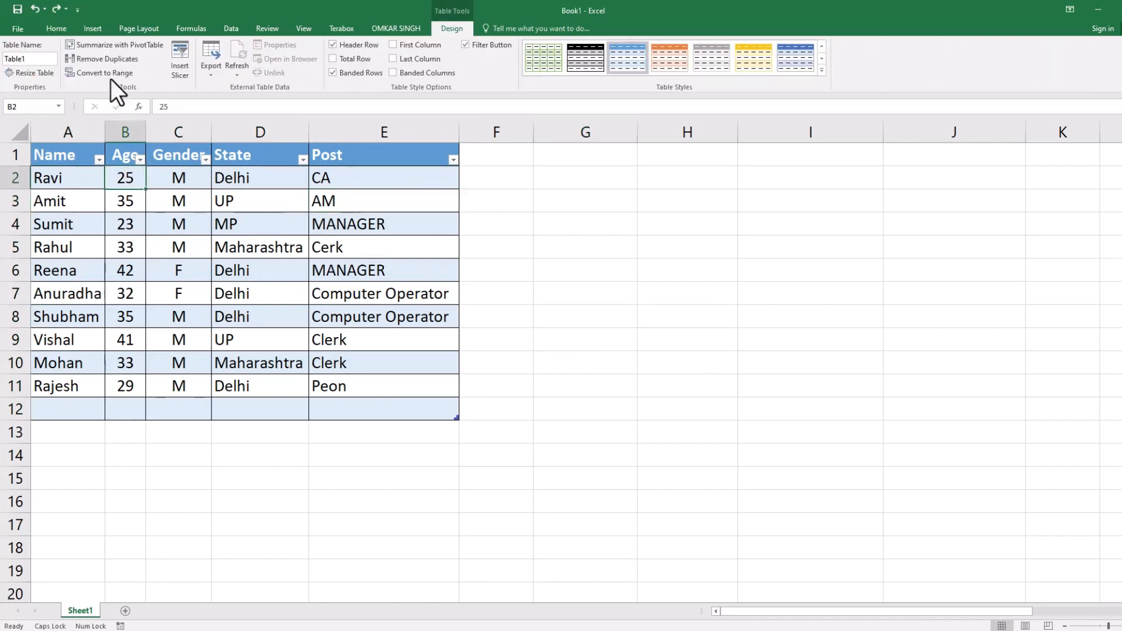
click(111, 77)
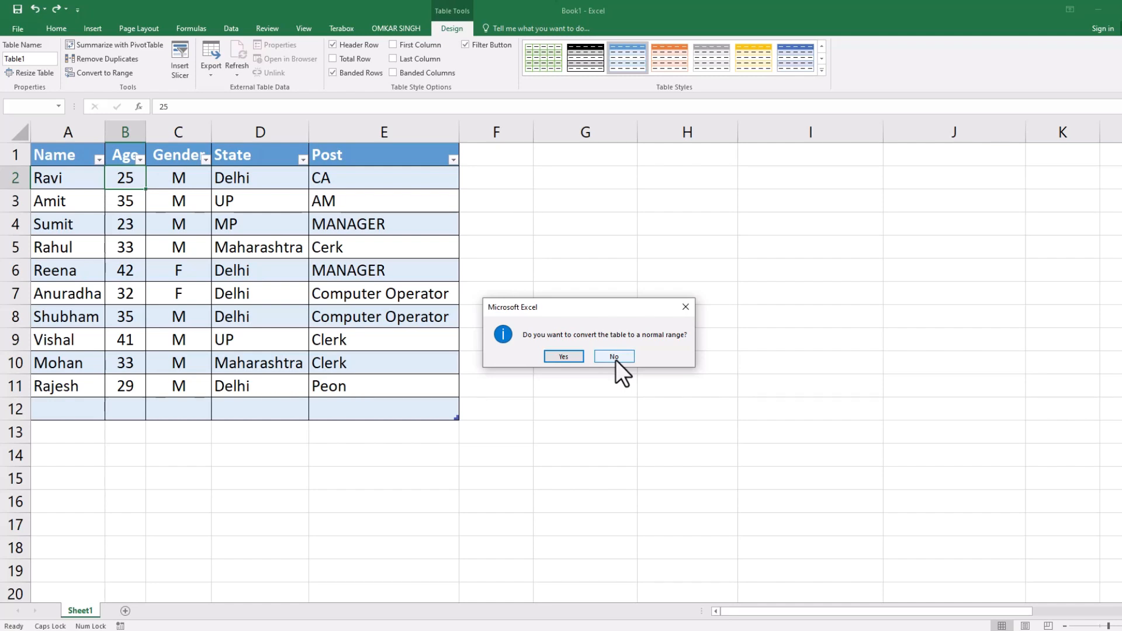
click(577, 356)
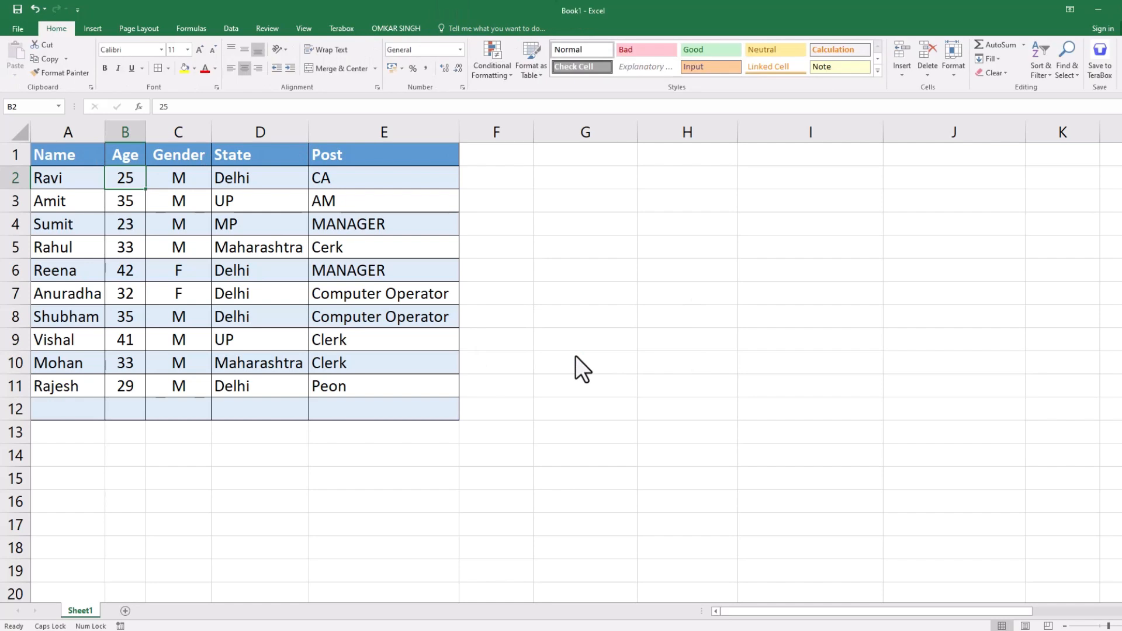
click(345, 318)
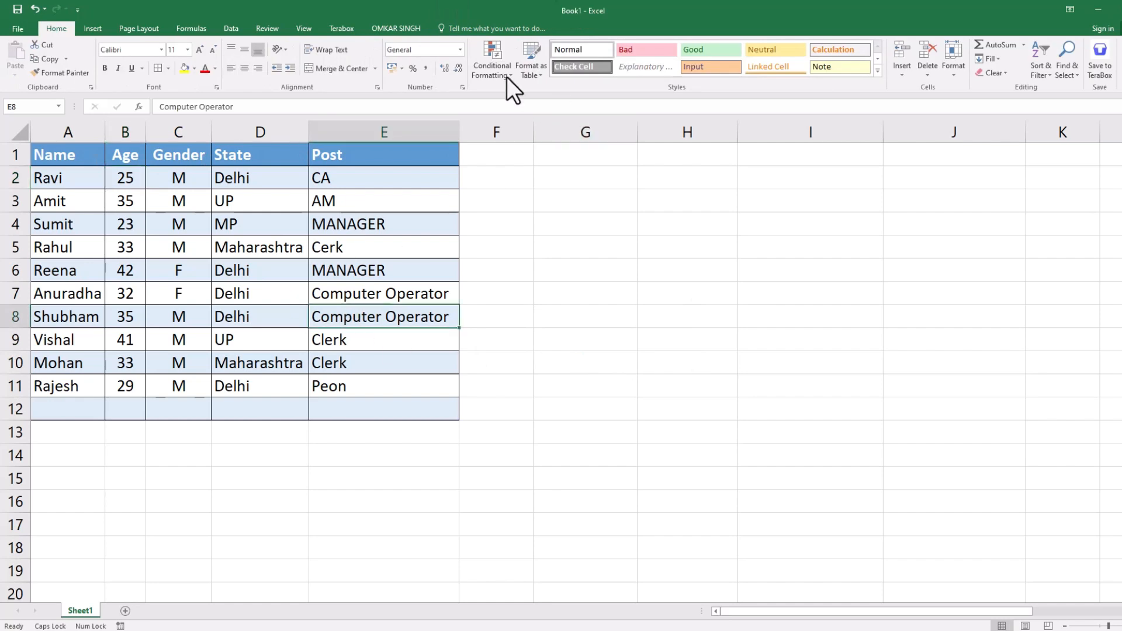
click(326, 219)
key(ctrl+z)
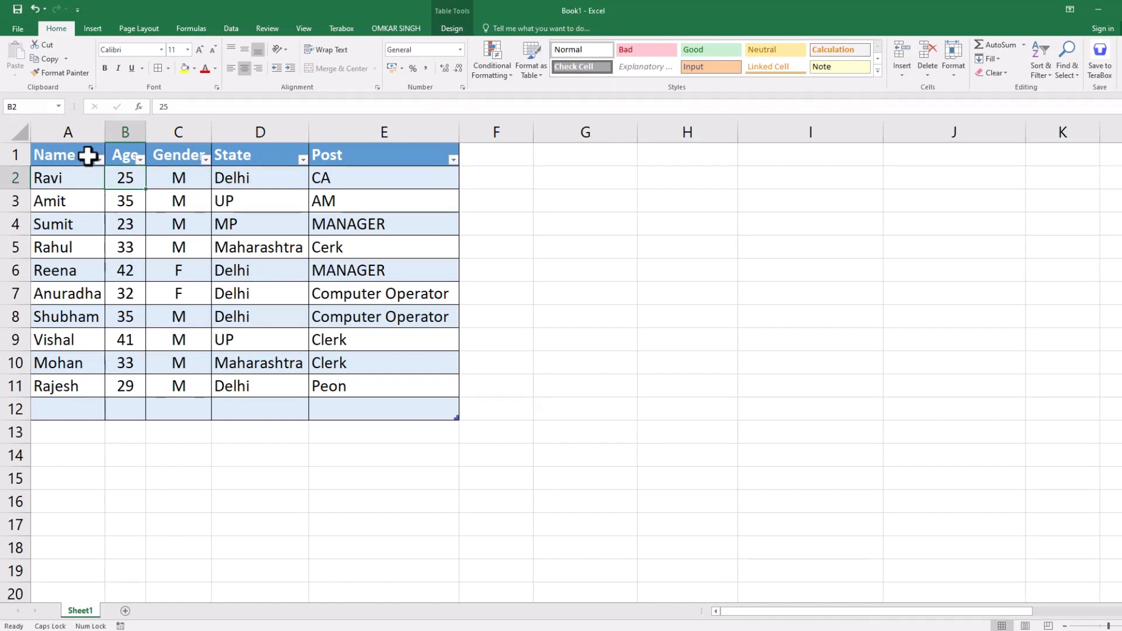
Insert slicers for the Age, Gender, State and Post columns of the employee table.
click(227, 248)
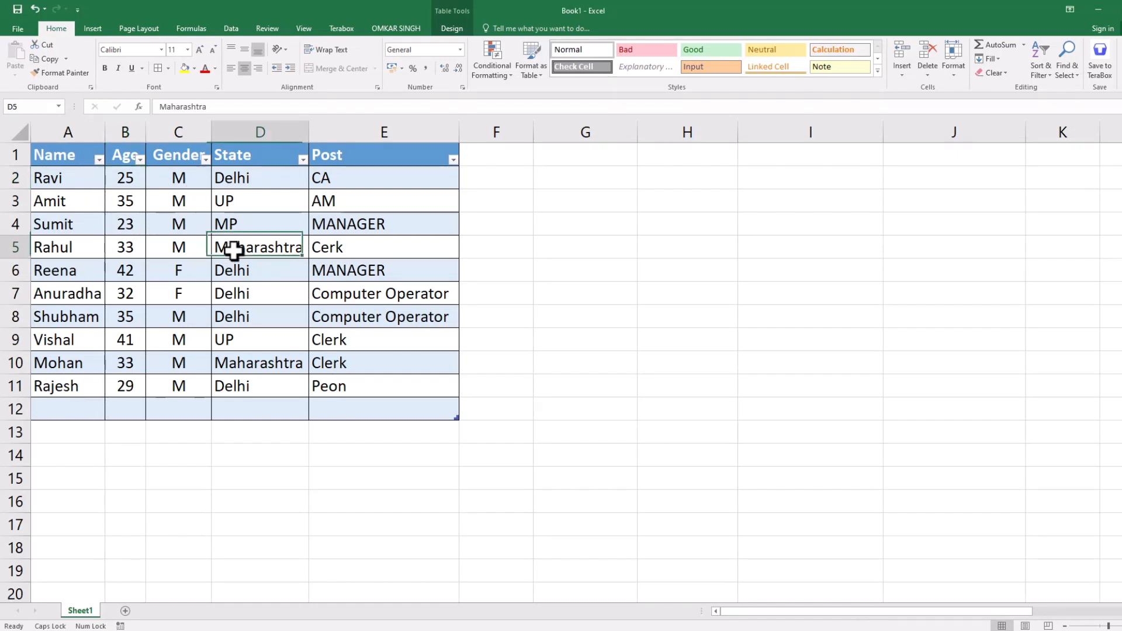
click(461, 29)
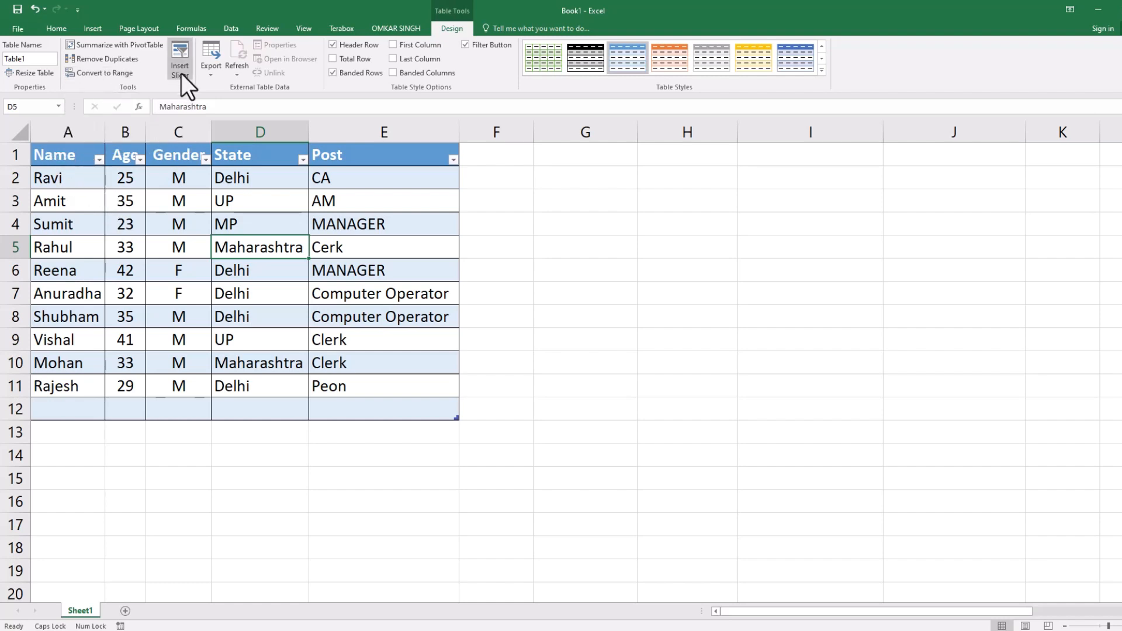
drag(69, 156, 401, 408)
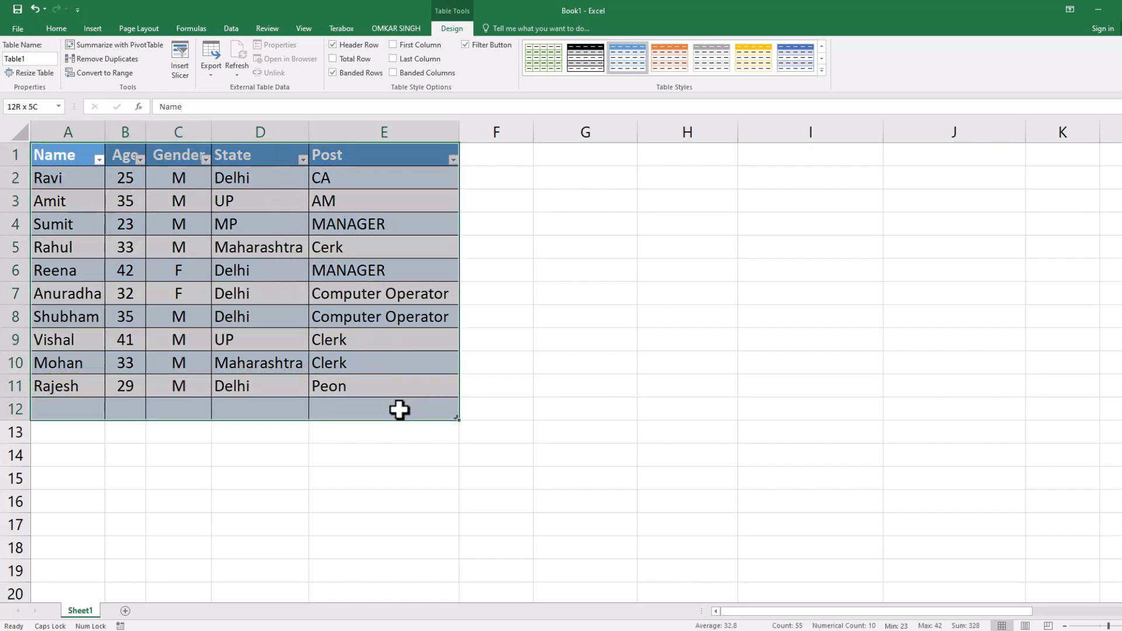
click(177, 58)
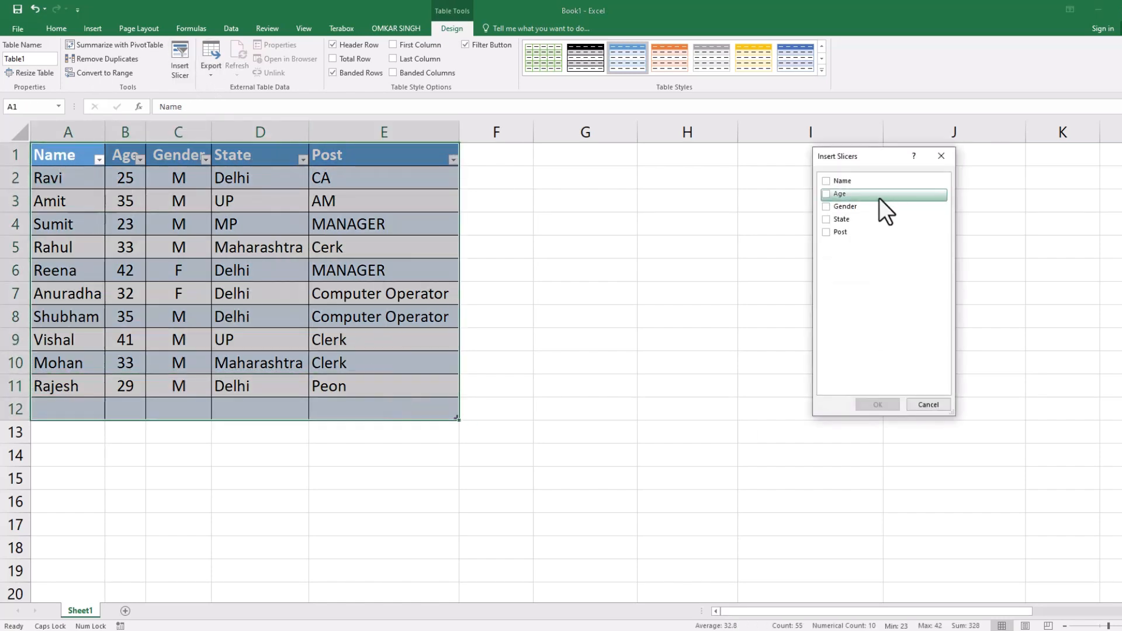
click(826, 195)
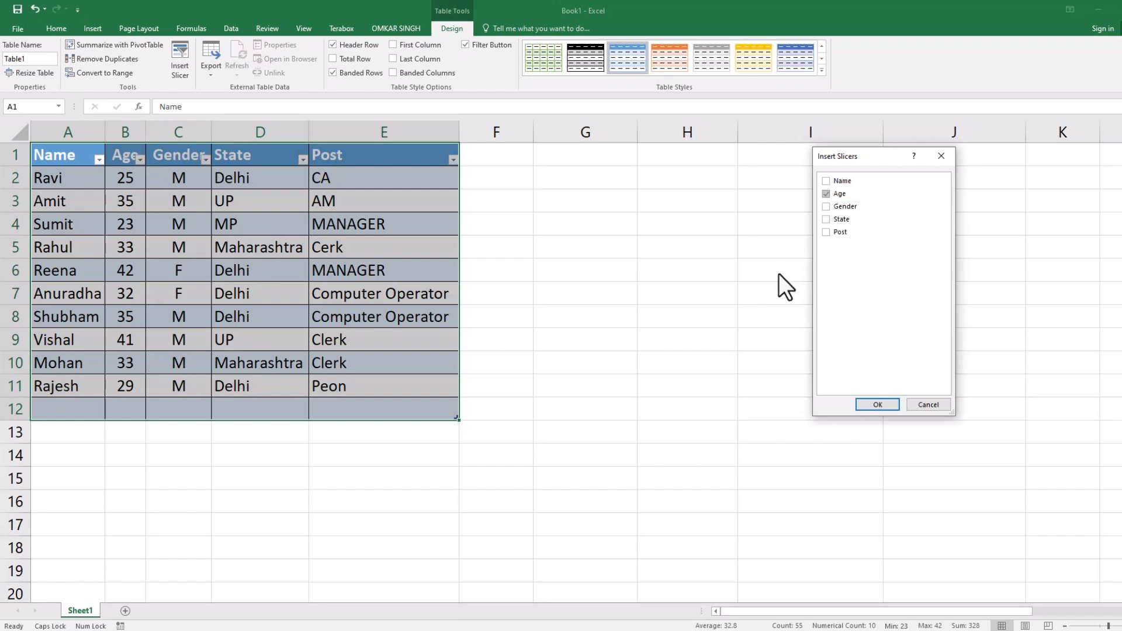
click(827, 206)
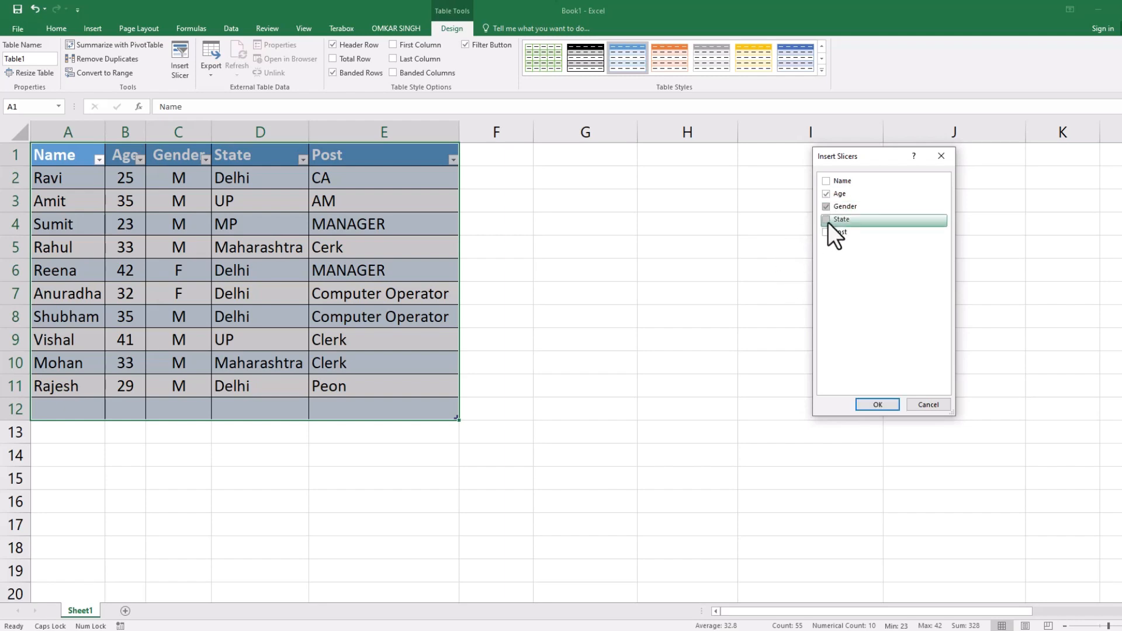
click(826, 220)
click(826, 232)
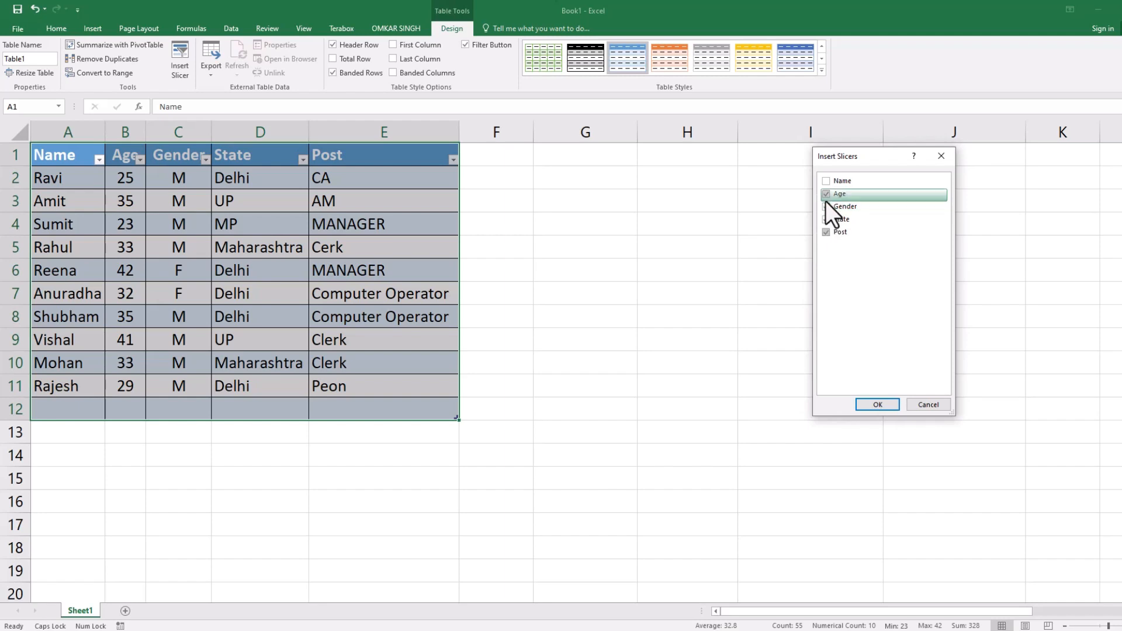
click(878, 404)
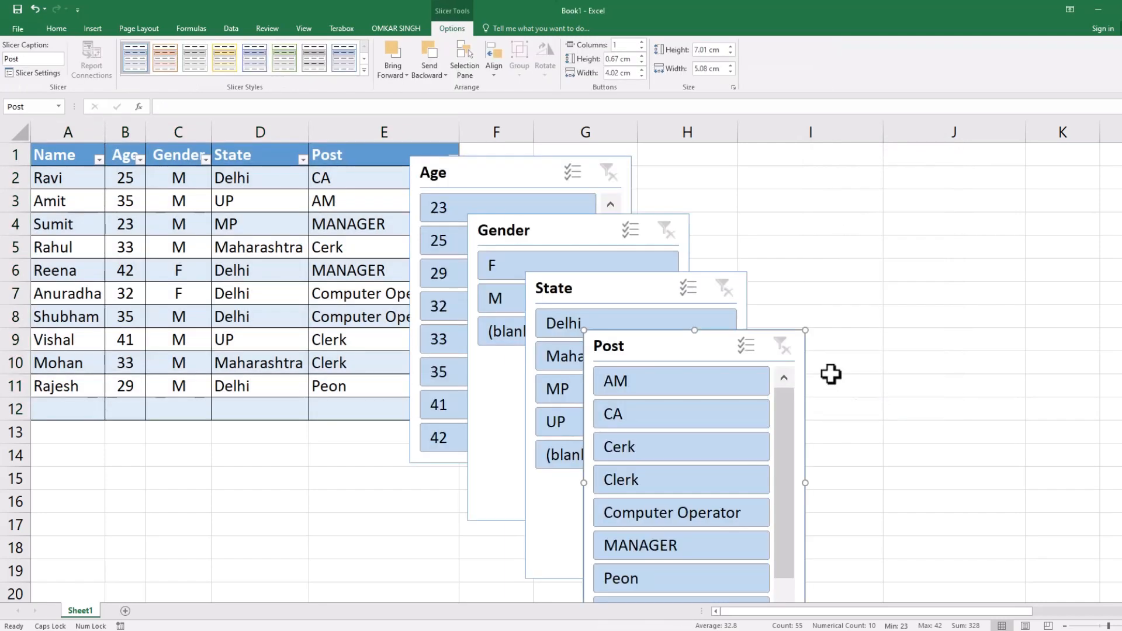
Arrange the Age, Gender and State slicers in a row beside the table, and move the Post slicer over the table's lower rows.
drag(483, 173, 535, 162)
drag(576, 212, 773, 142)
drag(668, 280, 1044, 156)
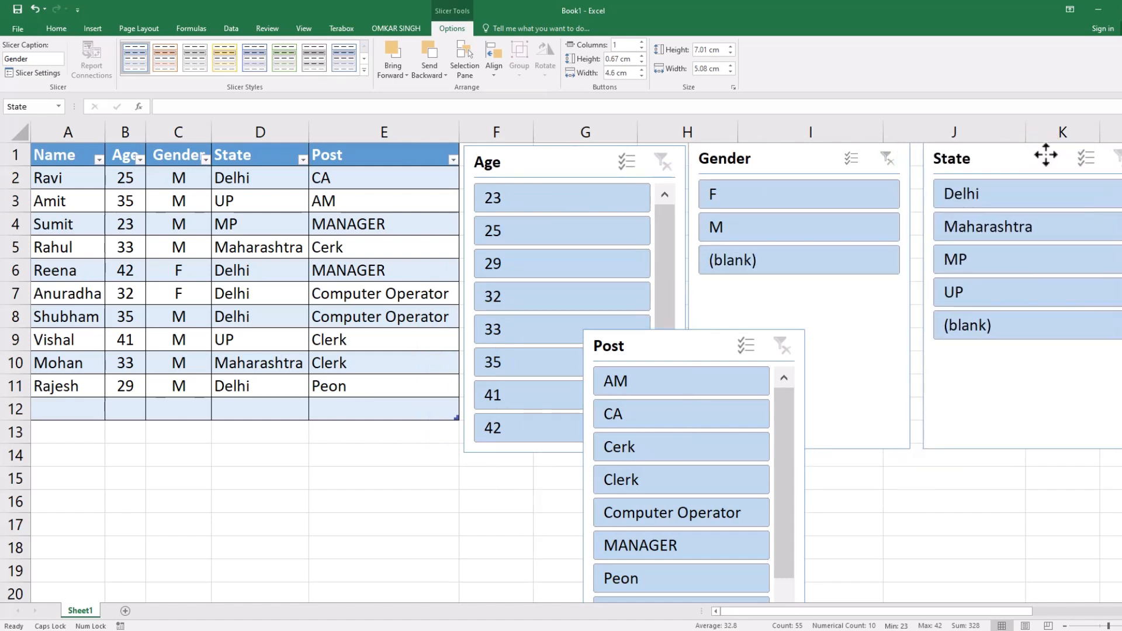
drag(667, 347, 327, 291)
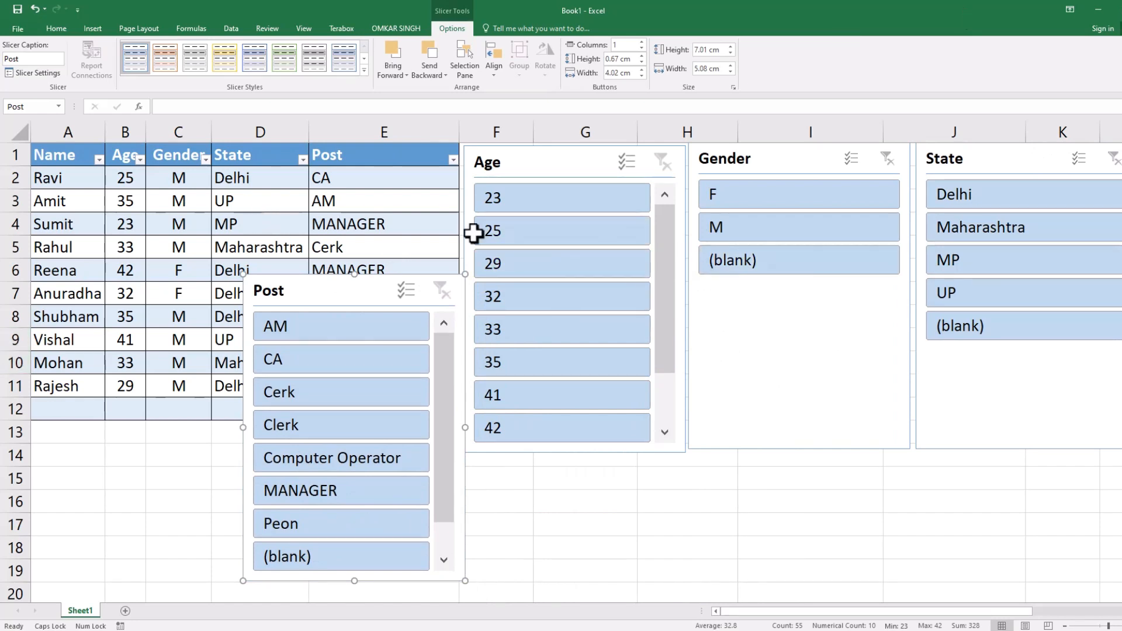
Filter the table to Delhi, move the Post slicer below the records, and filter Gender by M and F in turn and finally by both.
click(979, 195)
drag(356, 309, 390, 485)
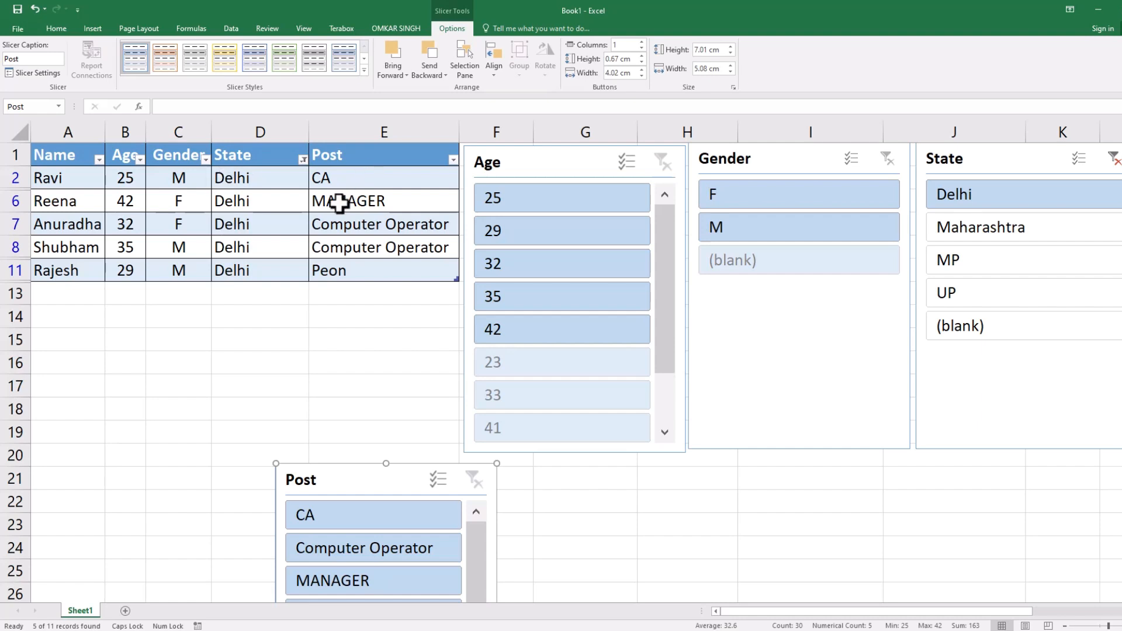
click(735, 230)
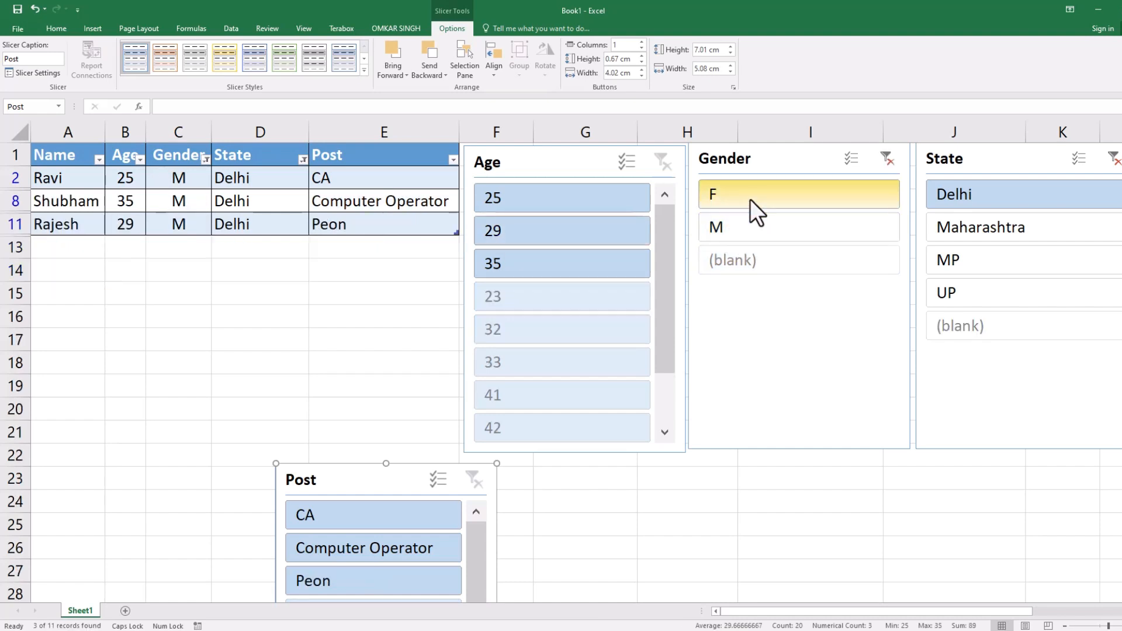
click(750, 201)
click(729, 236)
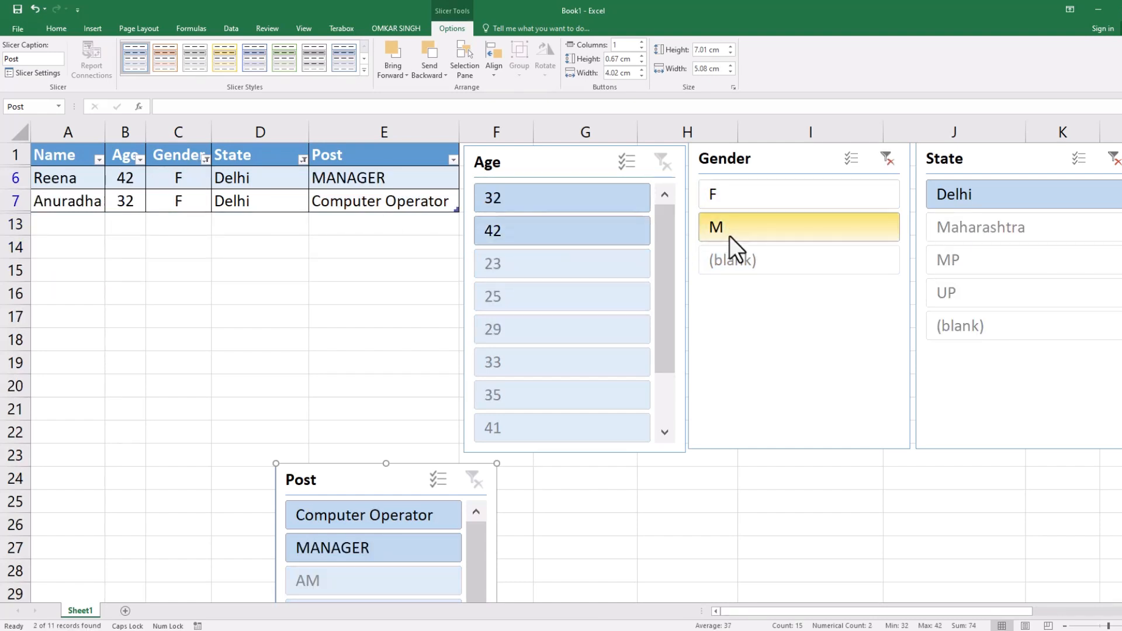
click(721, 188)
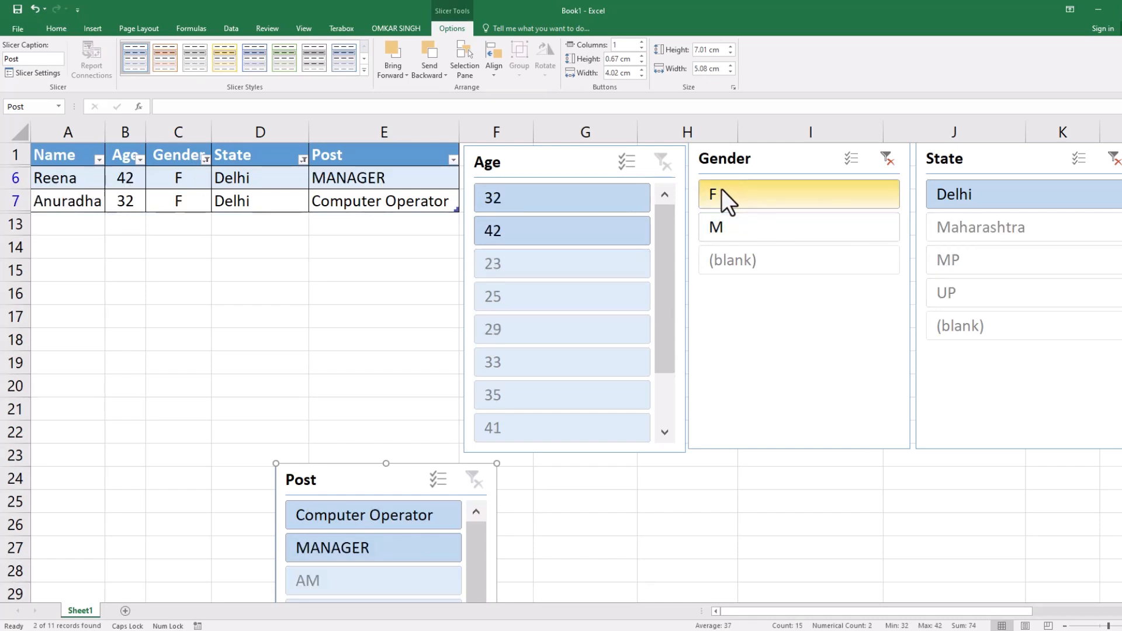
ctrl+click(739, 234)
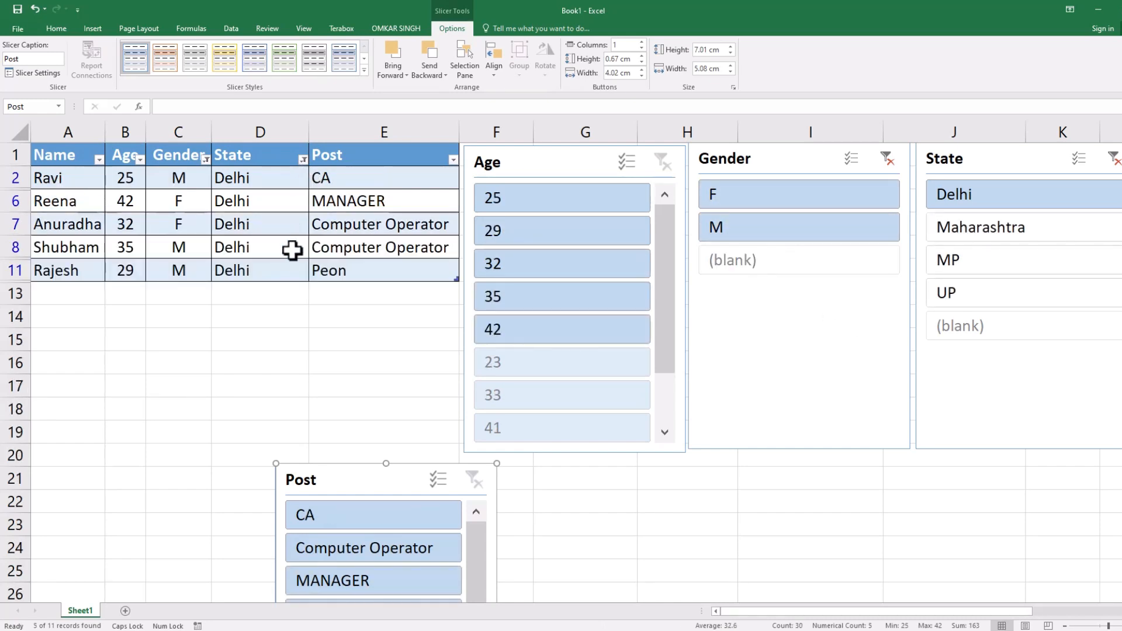
Turn on multi-select in the slicers and select Delhi, Maharashtra, MP and UP, switching UP off and on again.
click(850, 159)
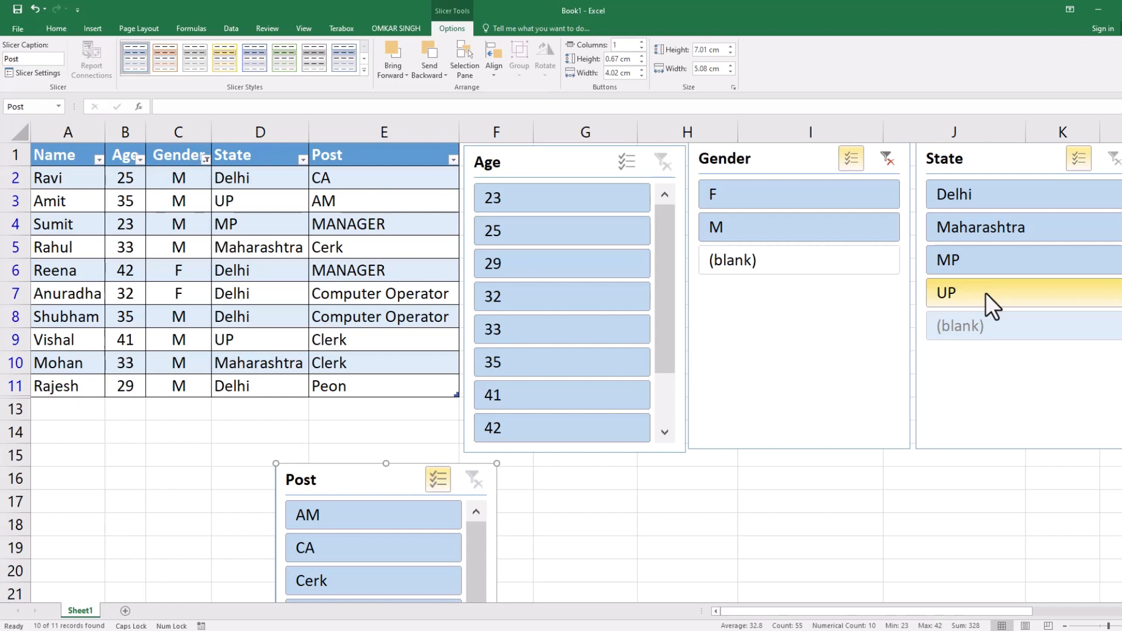
click(985, 293)
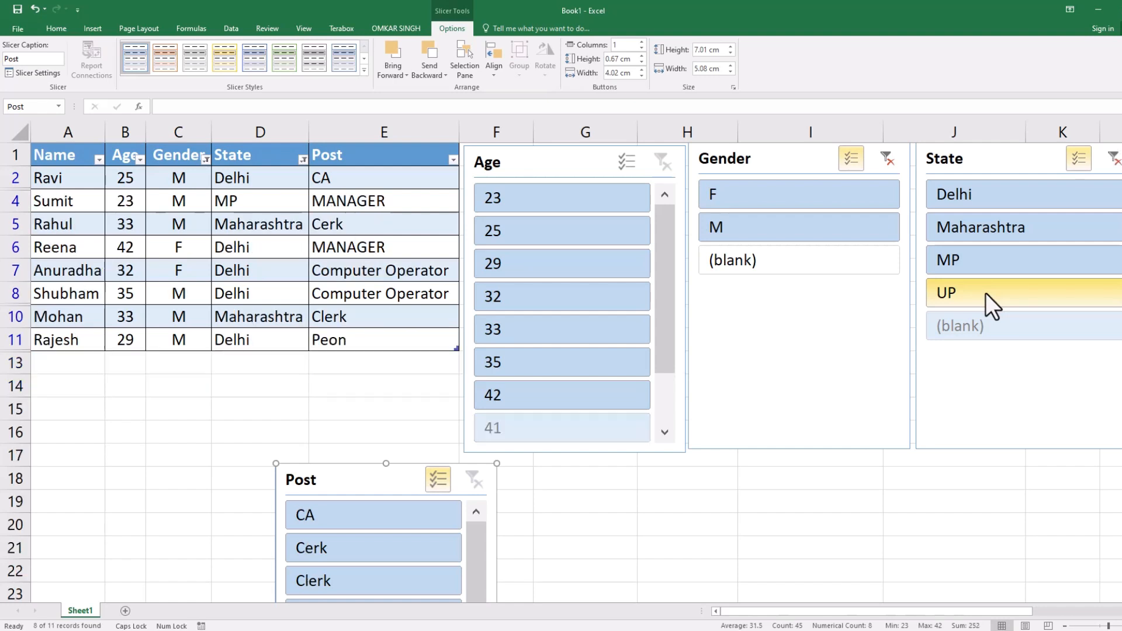
click(959, 299)
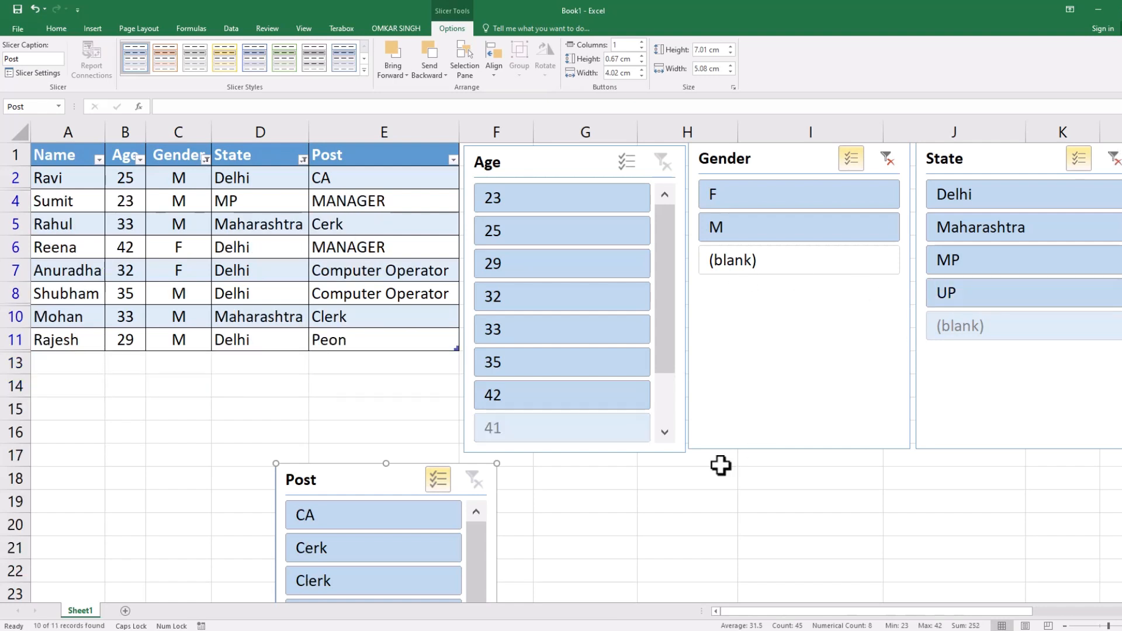
Move the Post slicer over the Age and Gender slicers, and filter the table by Computer Operator, Clerk and CA in turn.
drag(353, 488, 670, 253)
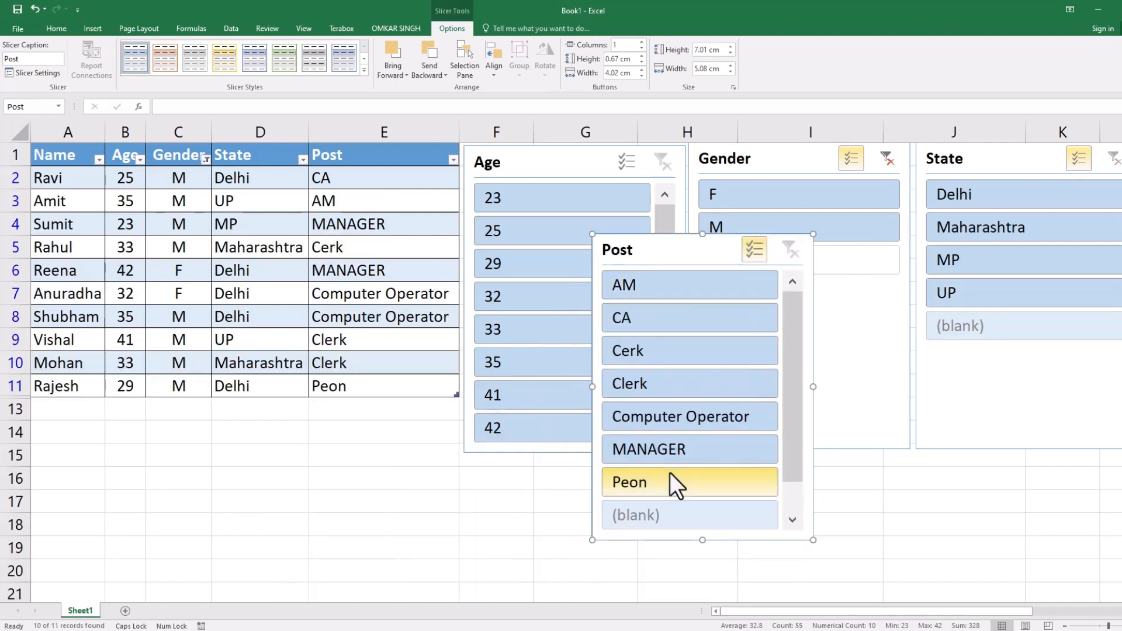
click(671, 419)
drag(672, 419, 739, 426)
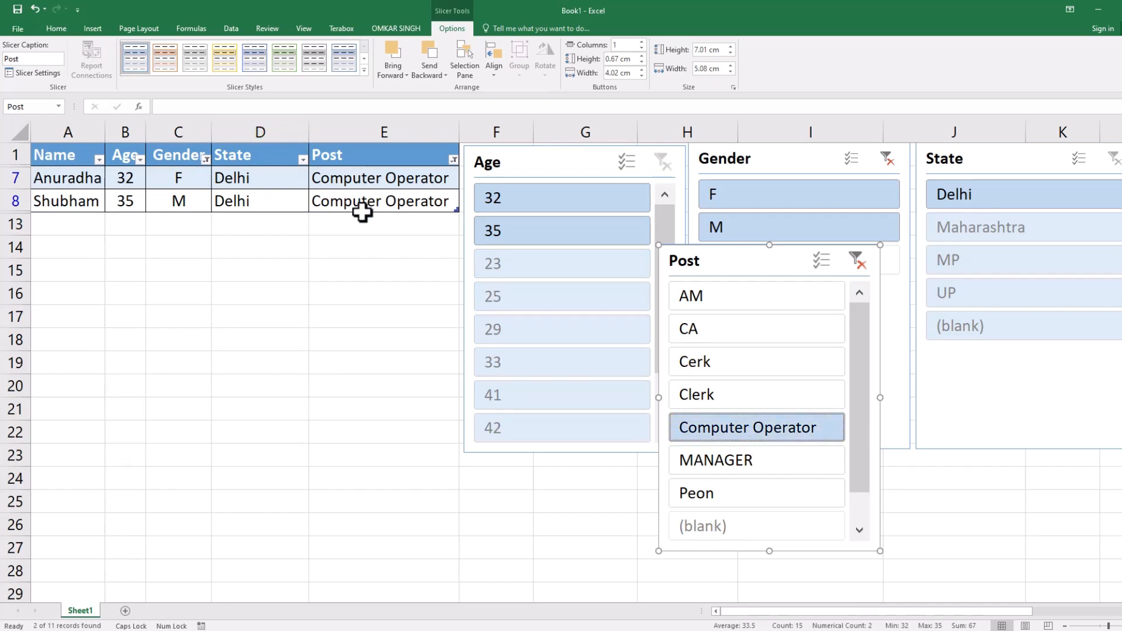
click(737, 401)
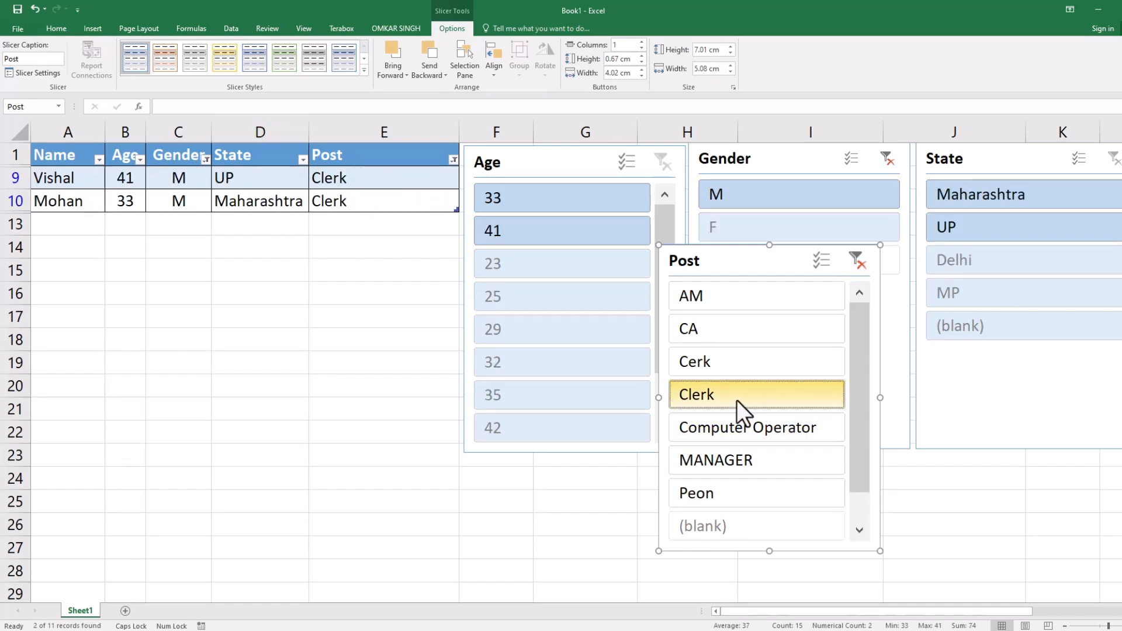
click(703, 331)
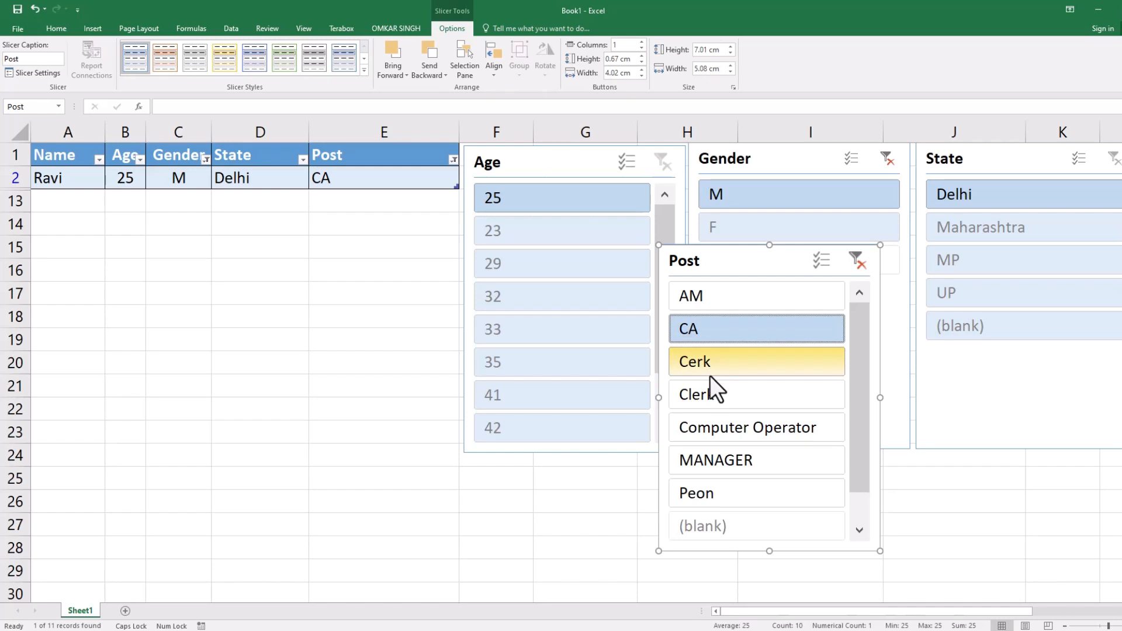
Filter the table to the post Clerk, and narrow it by age to 33 and then 41.
click(751, 386)
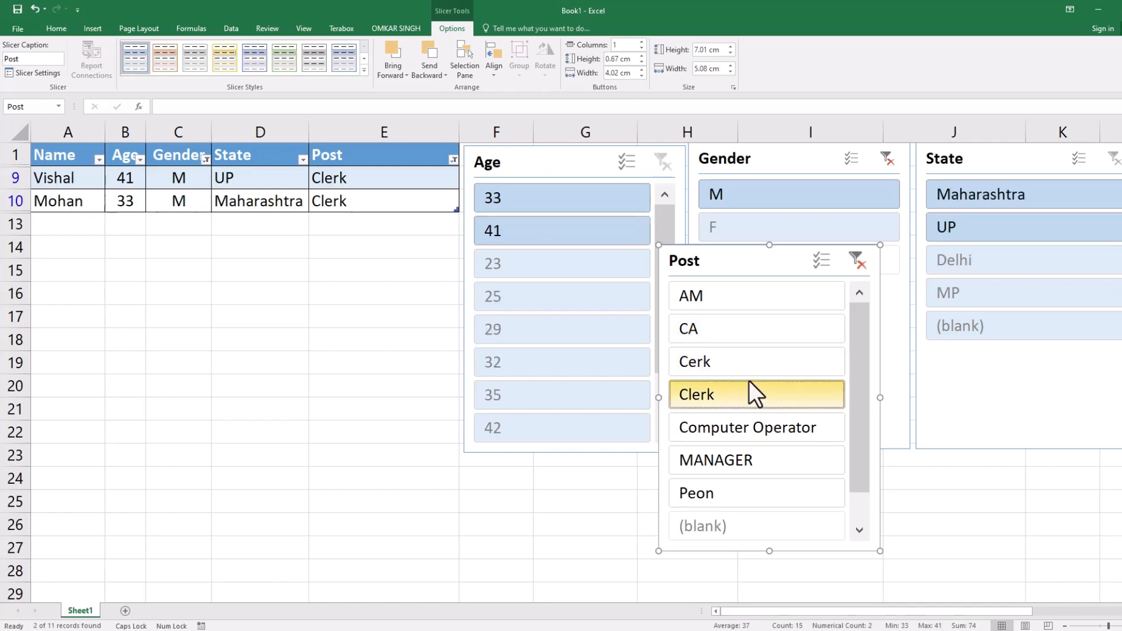
click(501, 198)
click(502, 233)
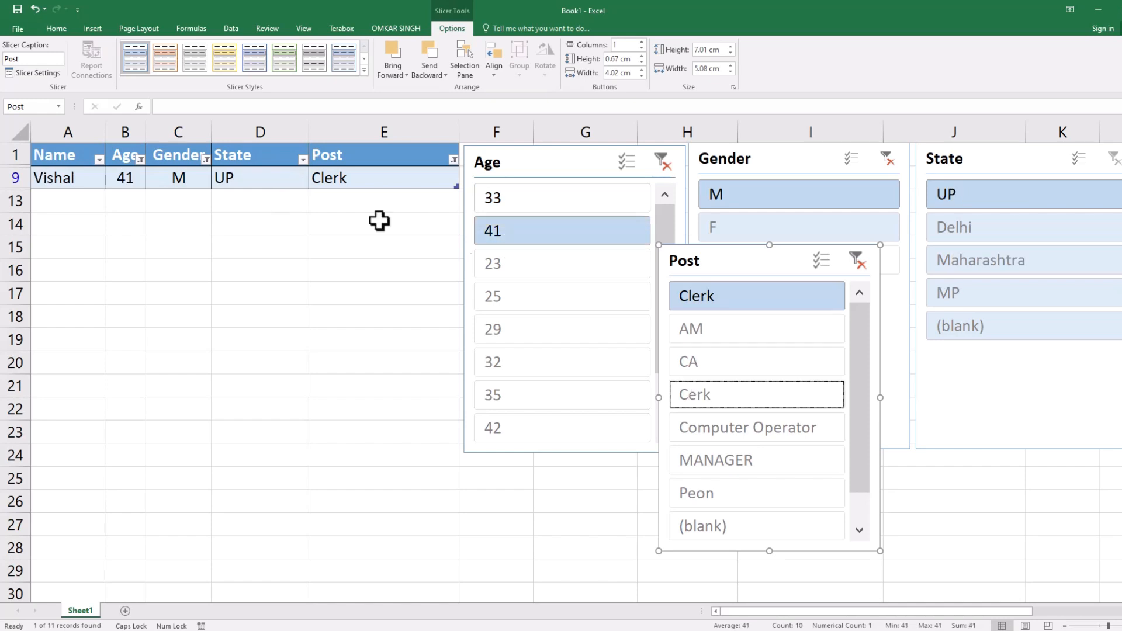
Turn on multi-select in the slicers, and select all the ages and every post from AM to Peon, leaving out blanks.
drag(789, 261, 767, 258)
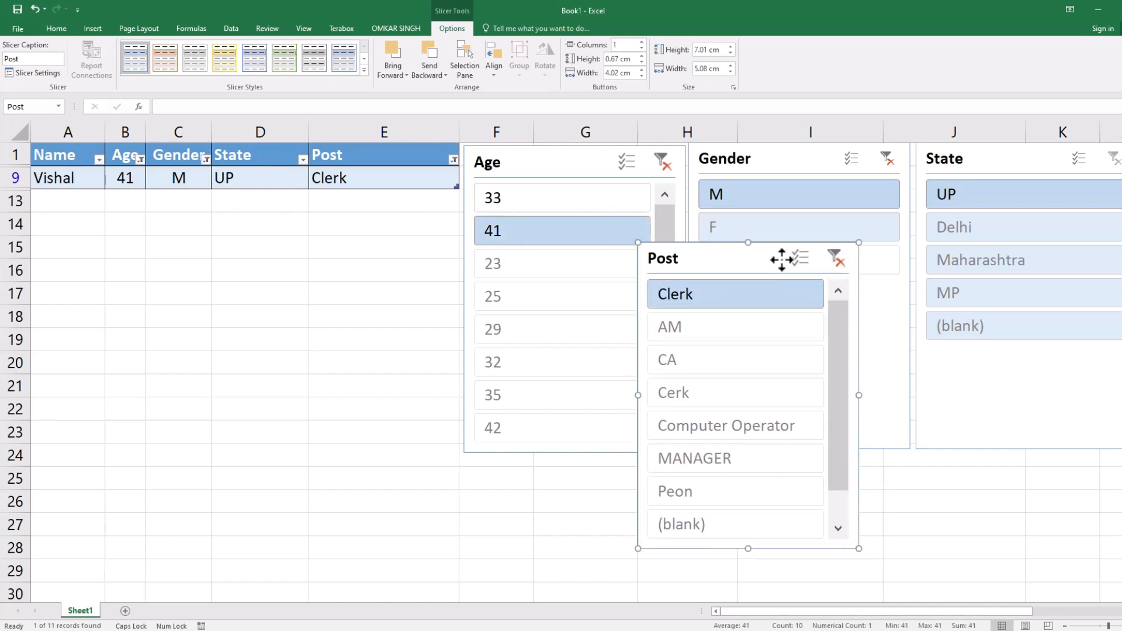
click(799, 258)
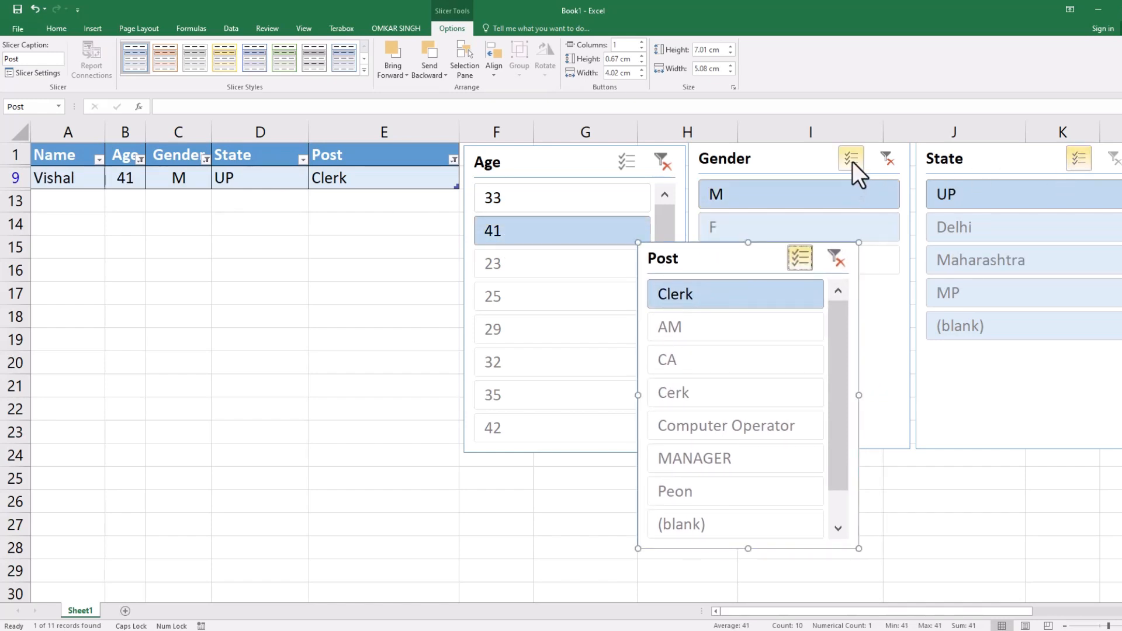
click(624, 160)
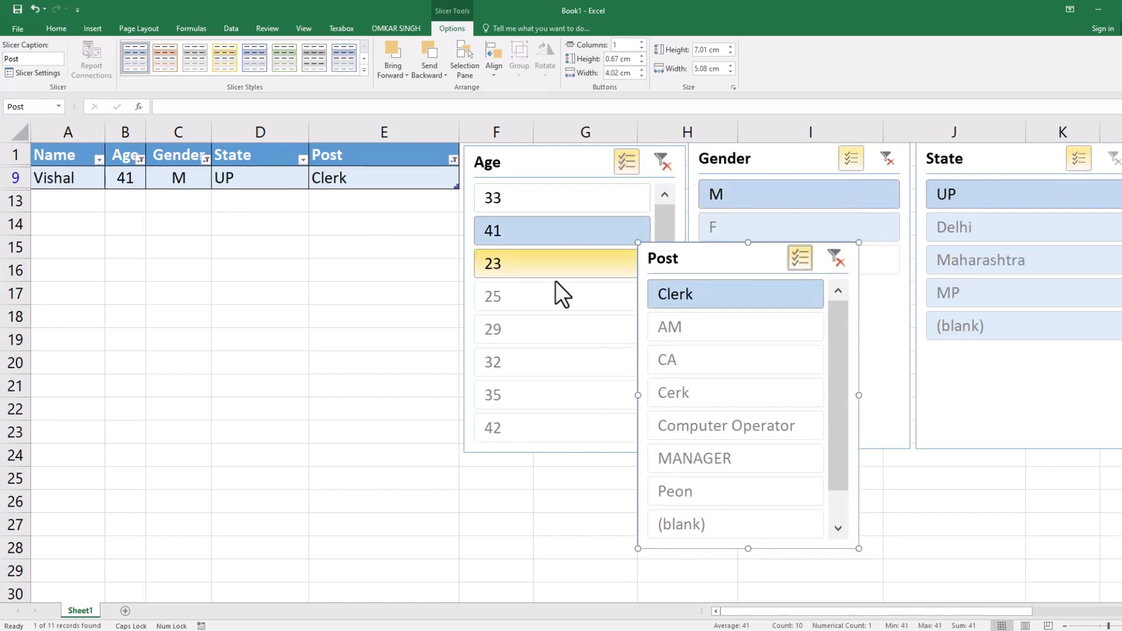
click(554, 197)
drag(552, 227, 535, 427)
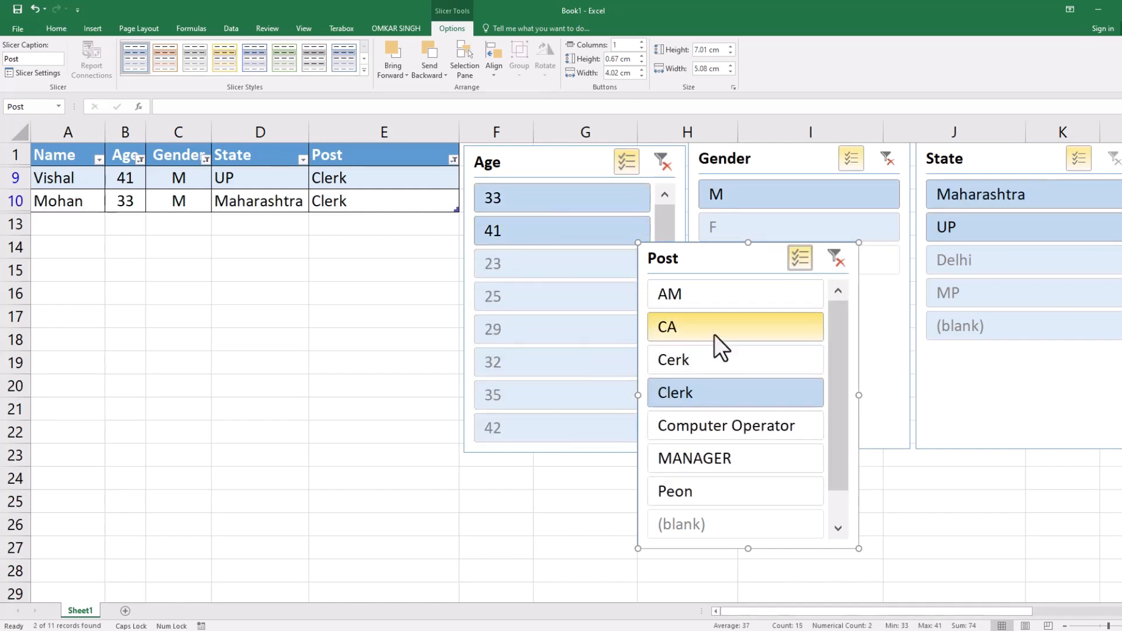
drag(724, 300, 700, 492)
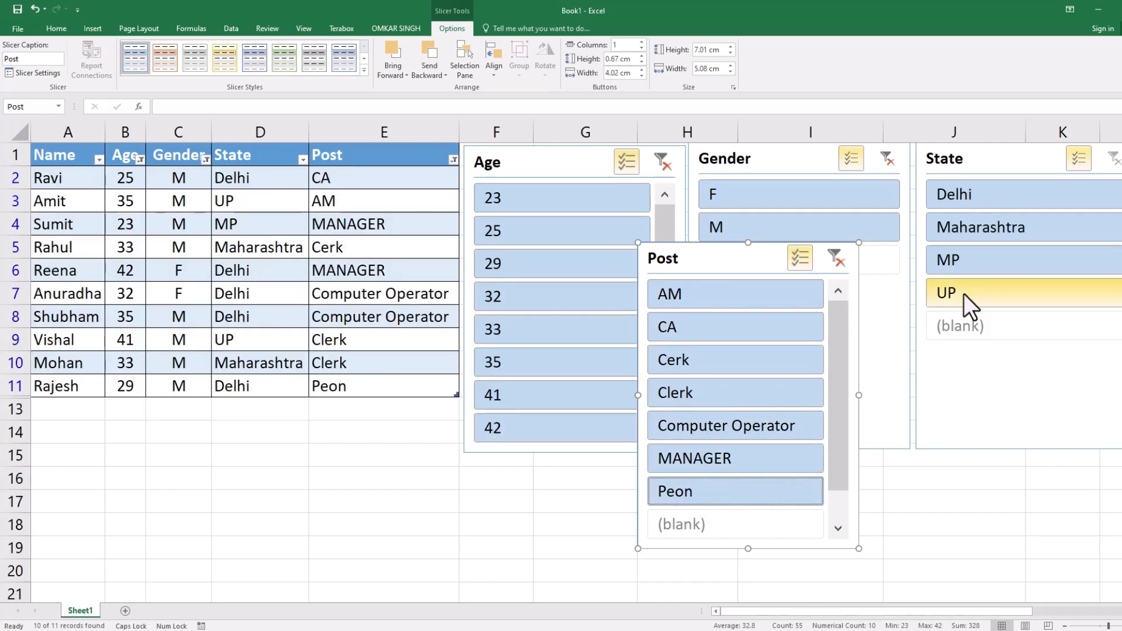
Move the Post slicer aside and delete the Post, Age, Gender and State slicers from the sheet.
drag(696, 256, 812, 300)
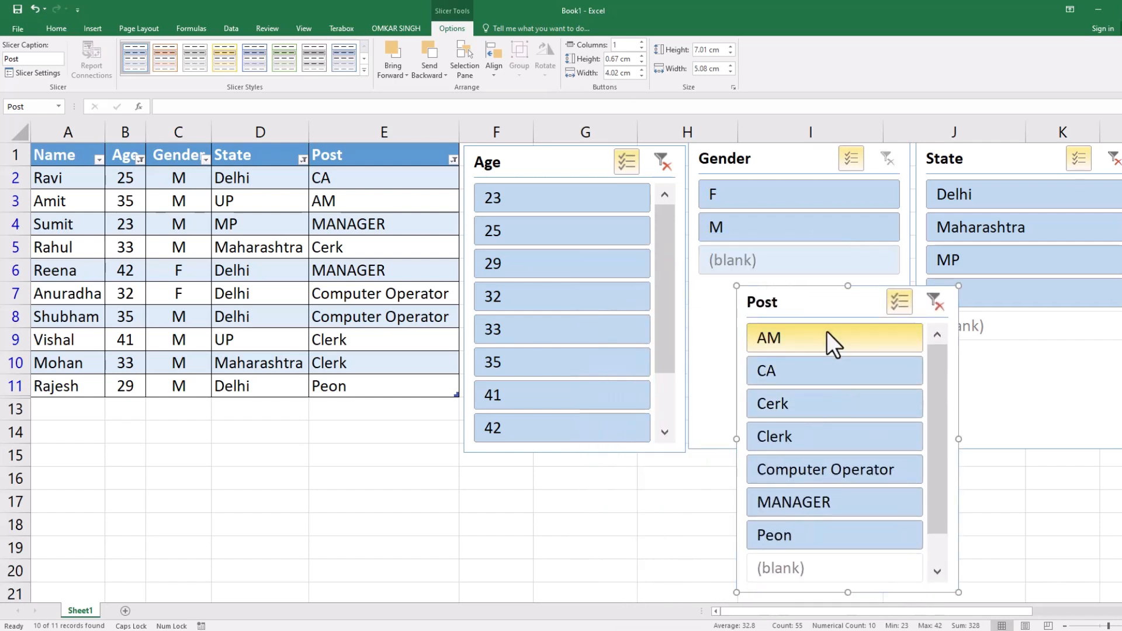
key(Delete)
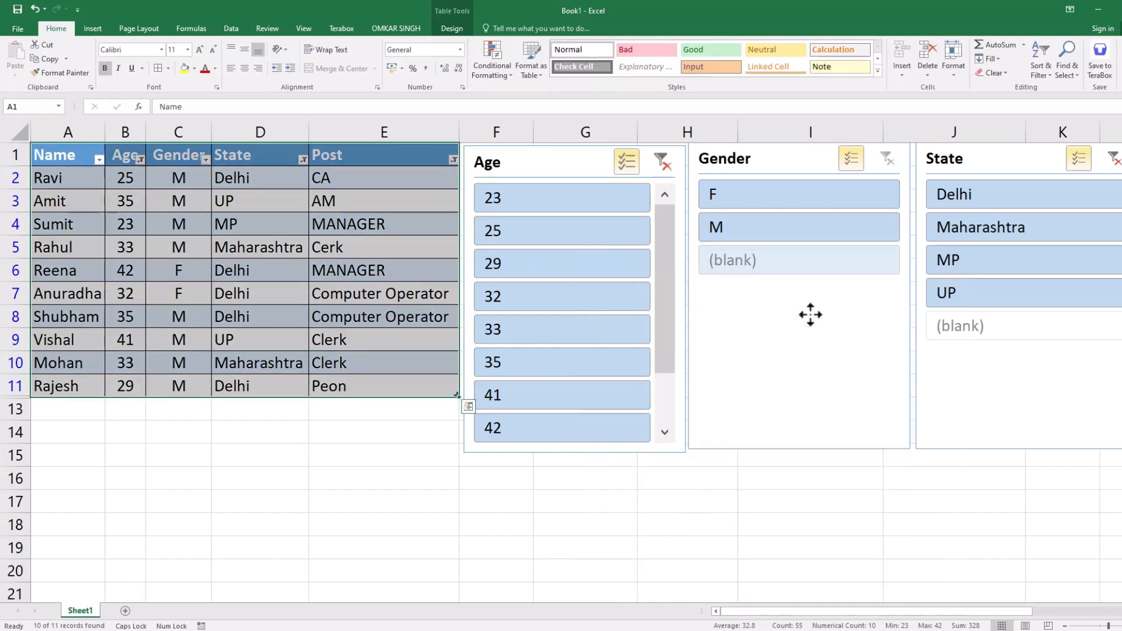
click(555, 164)
key(Delete)
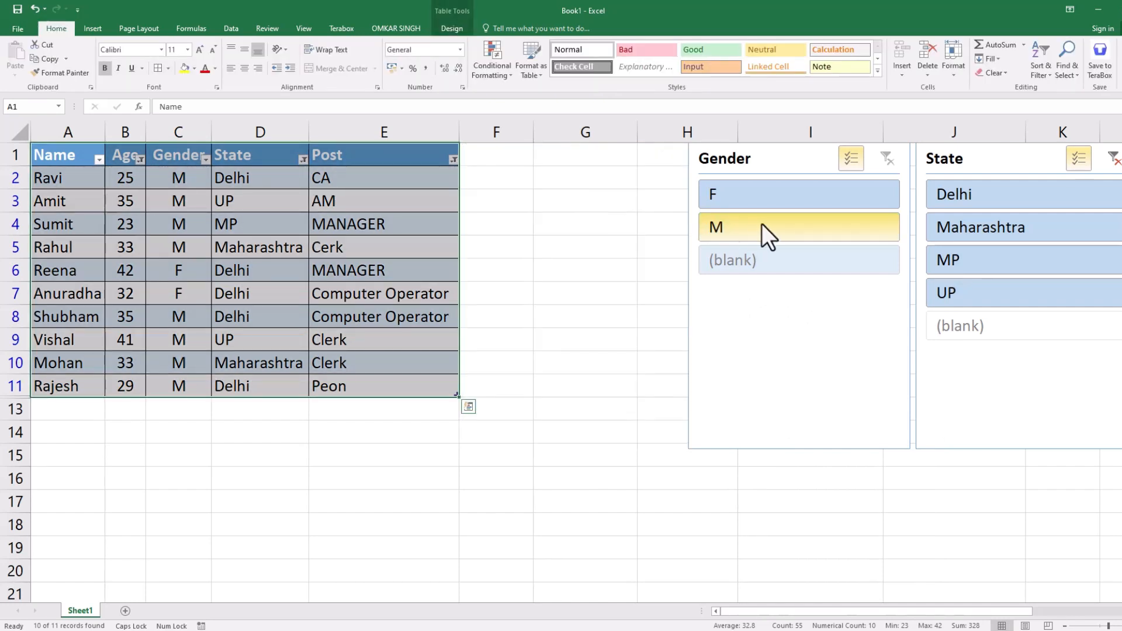
click(789, 354)
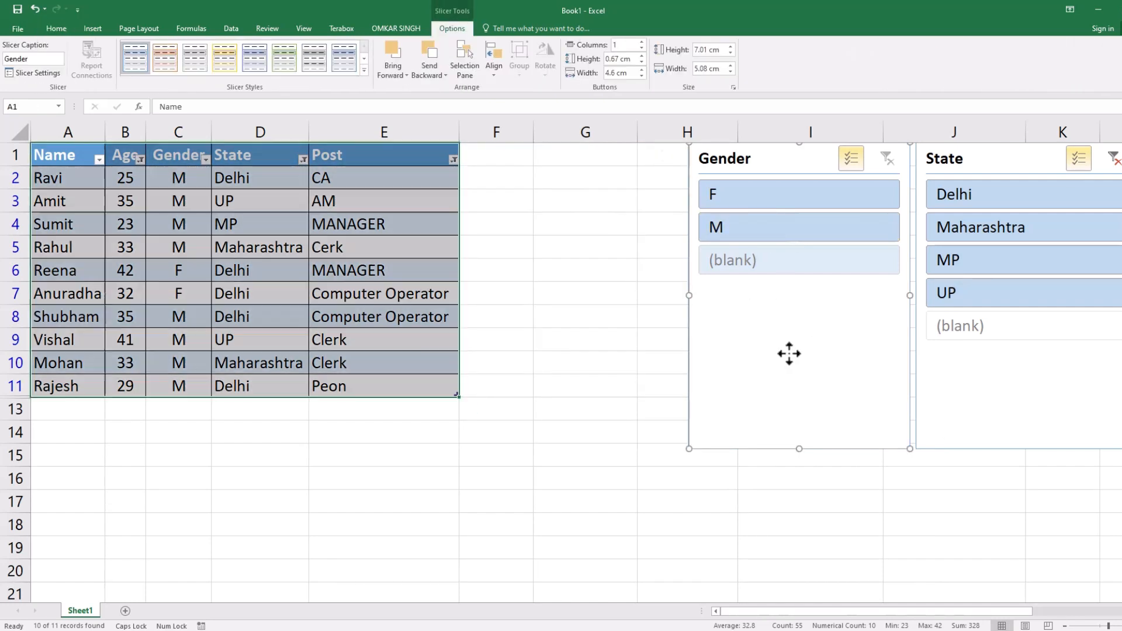
key(Delete)
click(944, 378)
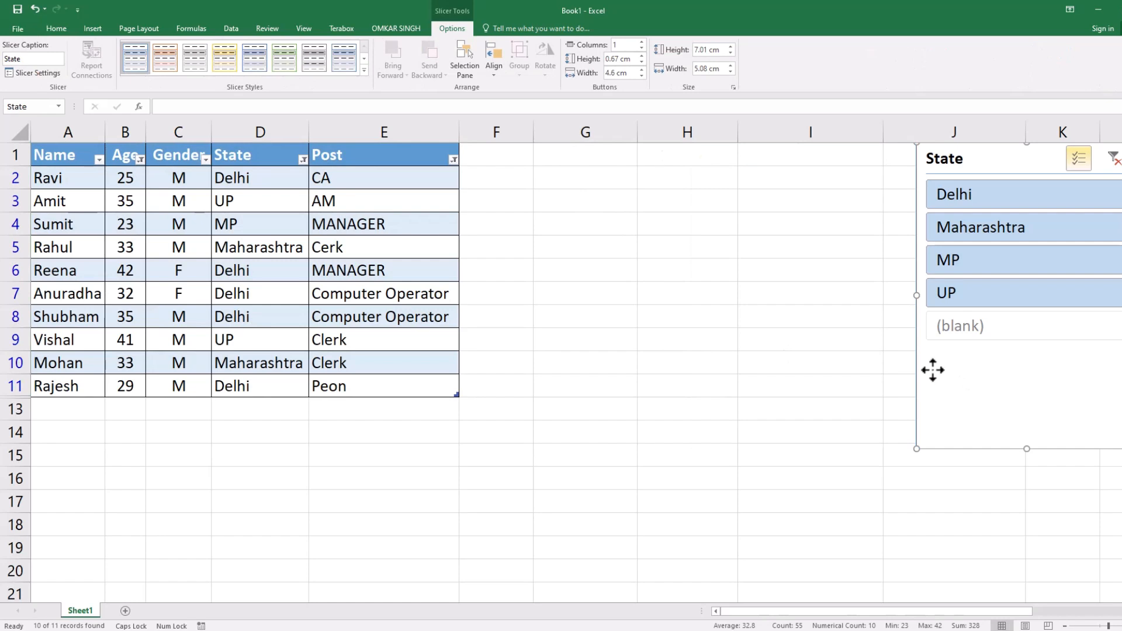
key(Delete)
click(589, 439)
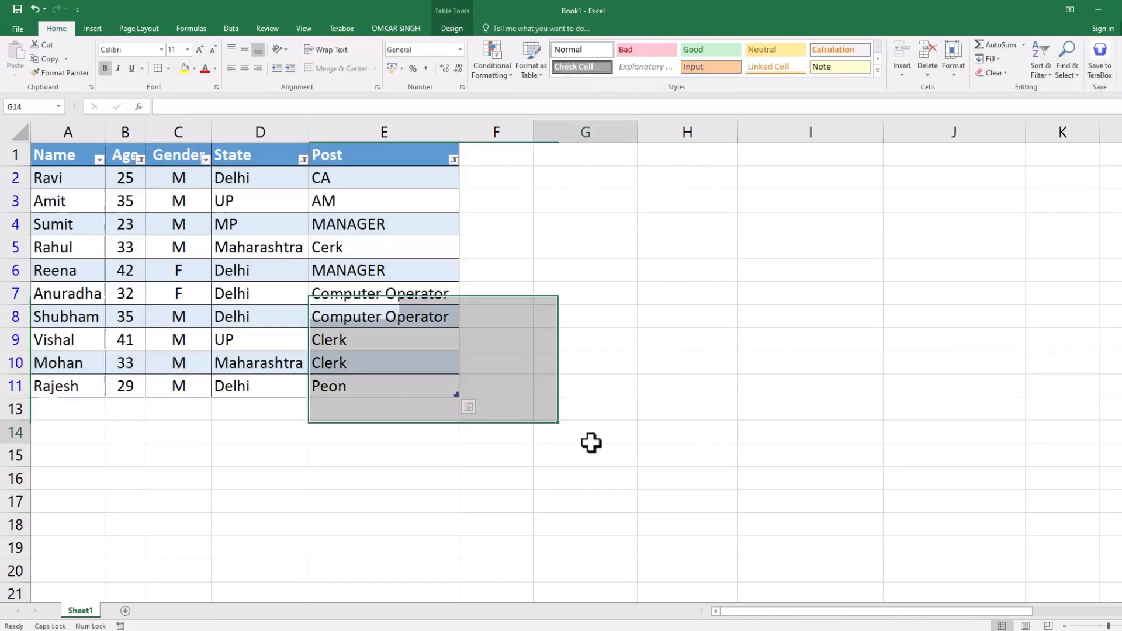
Reapply the State column's filter with all the states included: Delhi, Maharashtra, MP and UP.
click(303, 159)
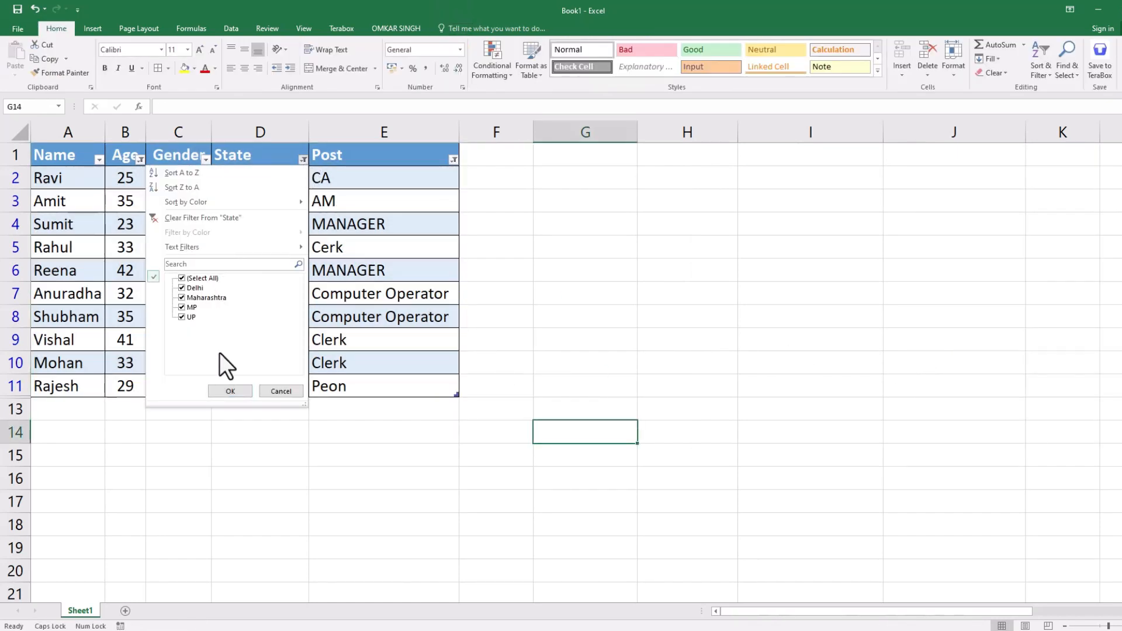
click(230, 391)
click(131, 162)
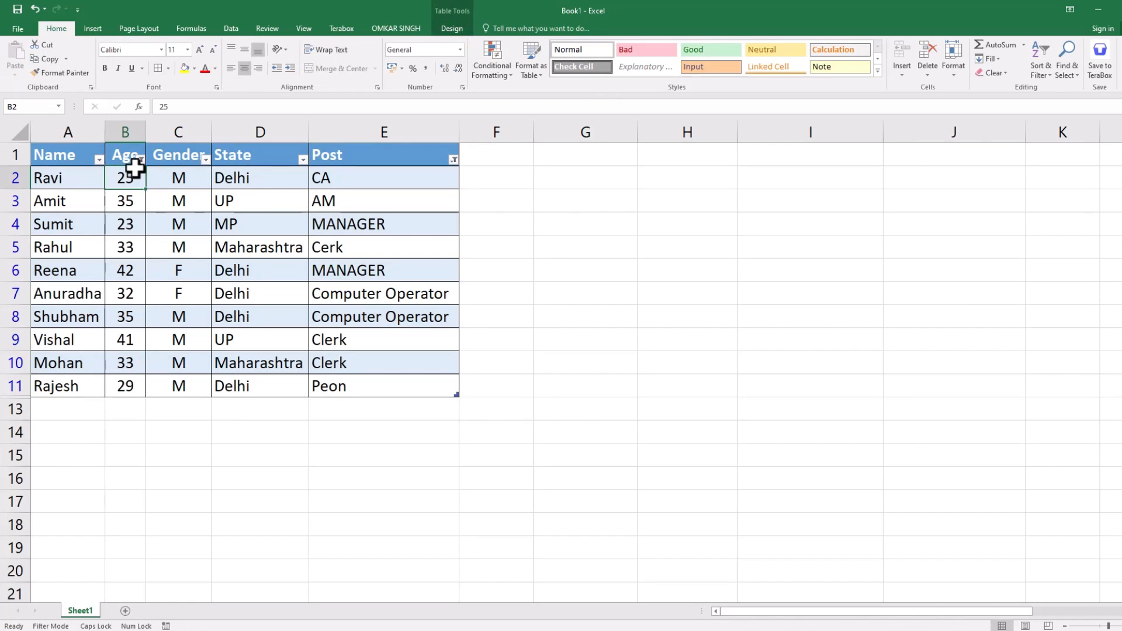
click(140, 159)
click(141, 158)
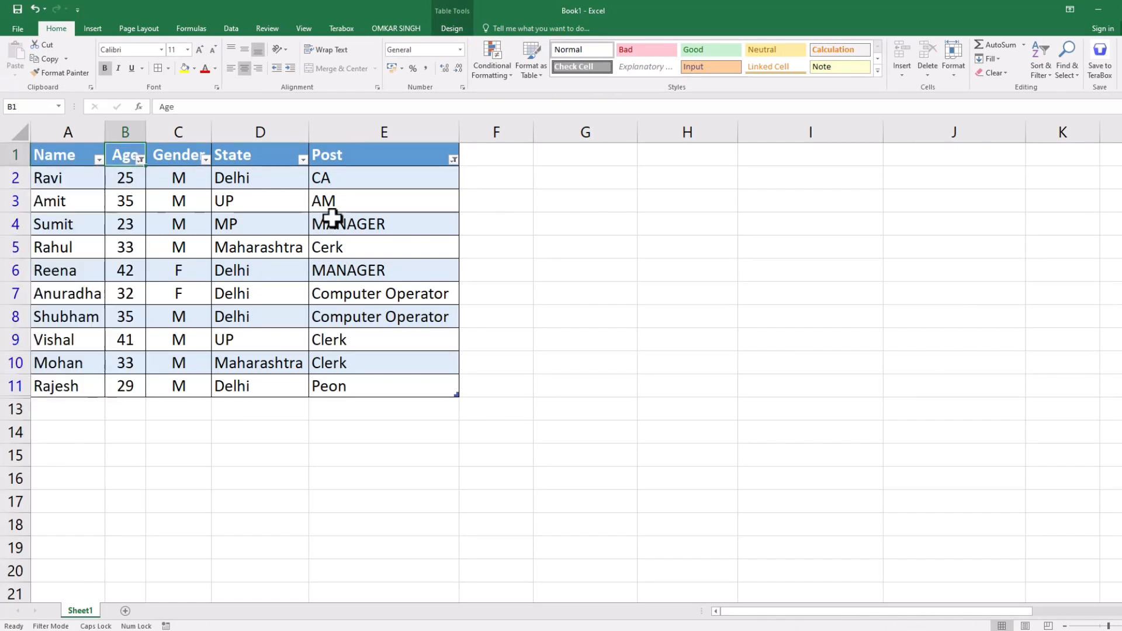
click(689, 250)
Look at the options for exporting the table to a SharePoint list, and close the dialog without exporting.
click(236, 191)
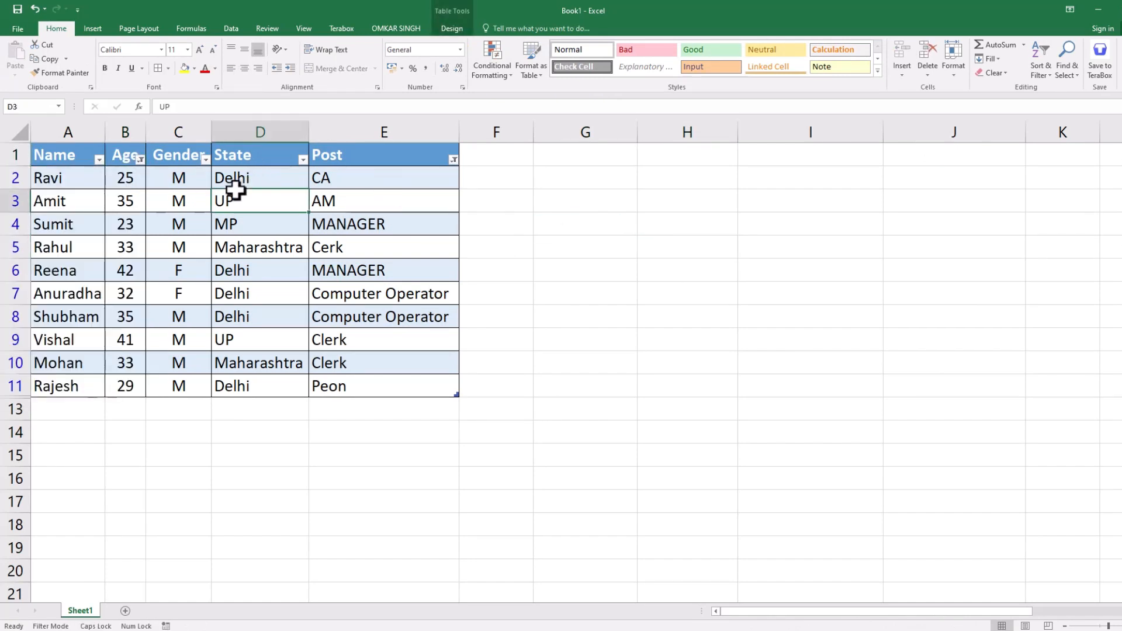
click(445, 30)
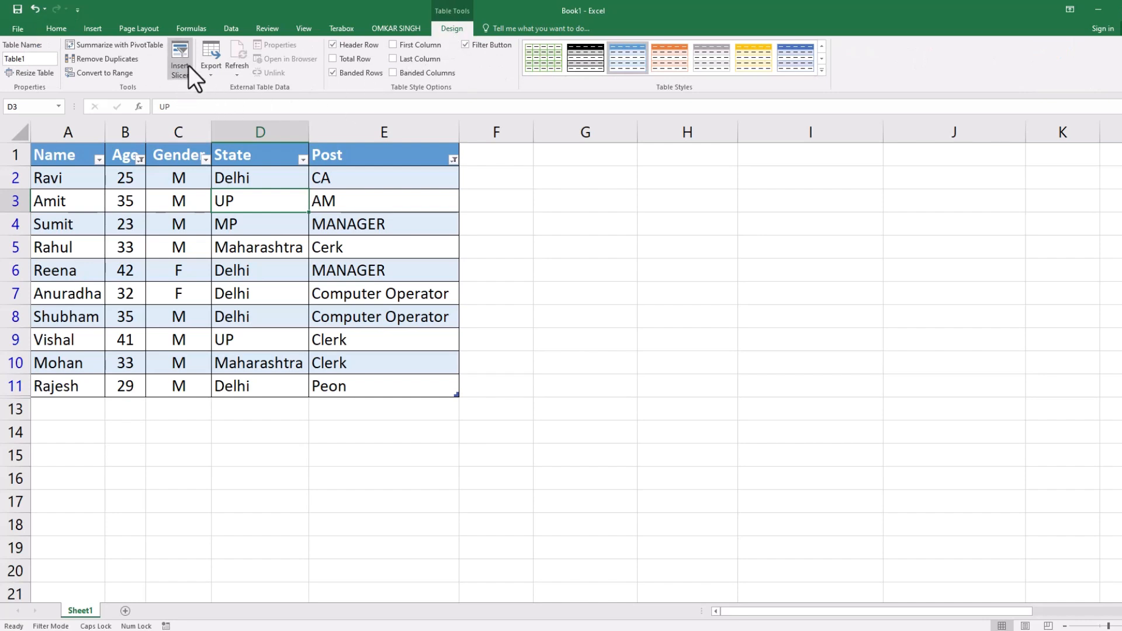
click(209, 71)
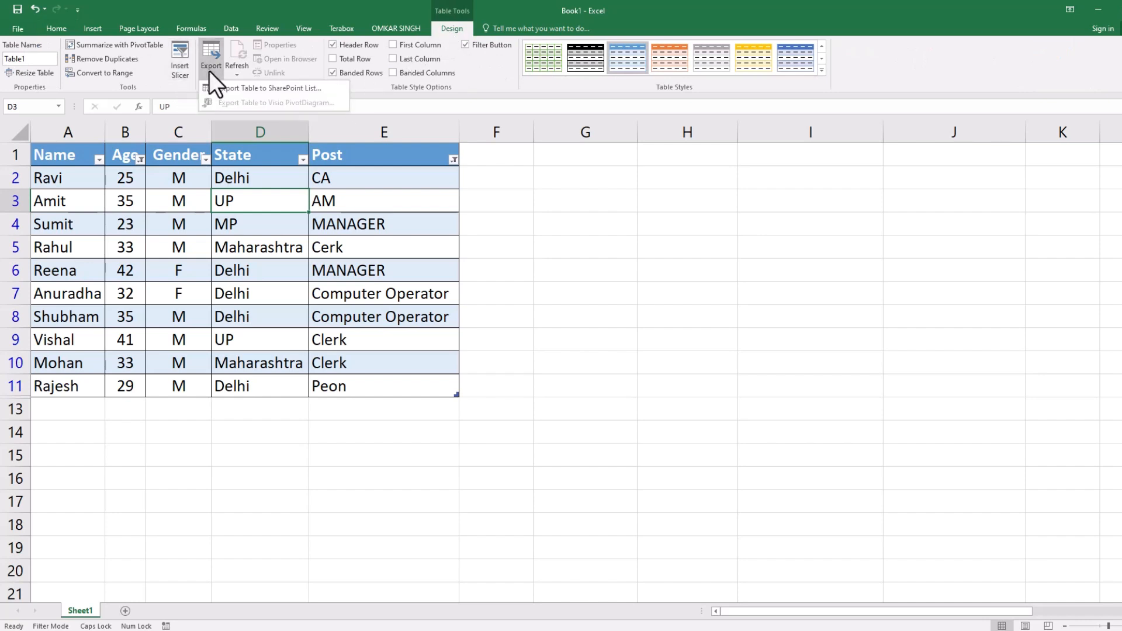
click(292, 92)
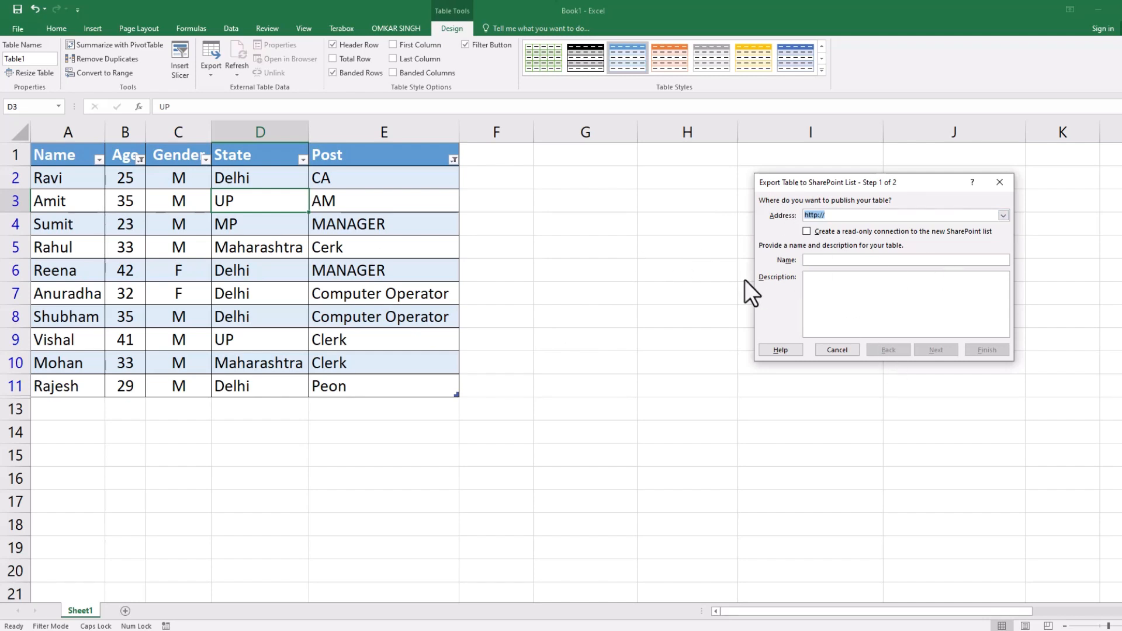
click(1000, 183)
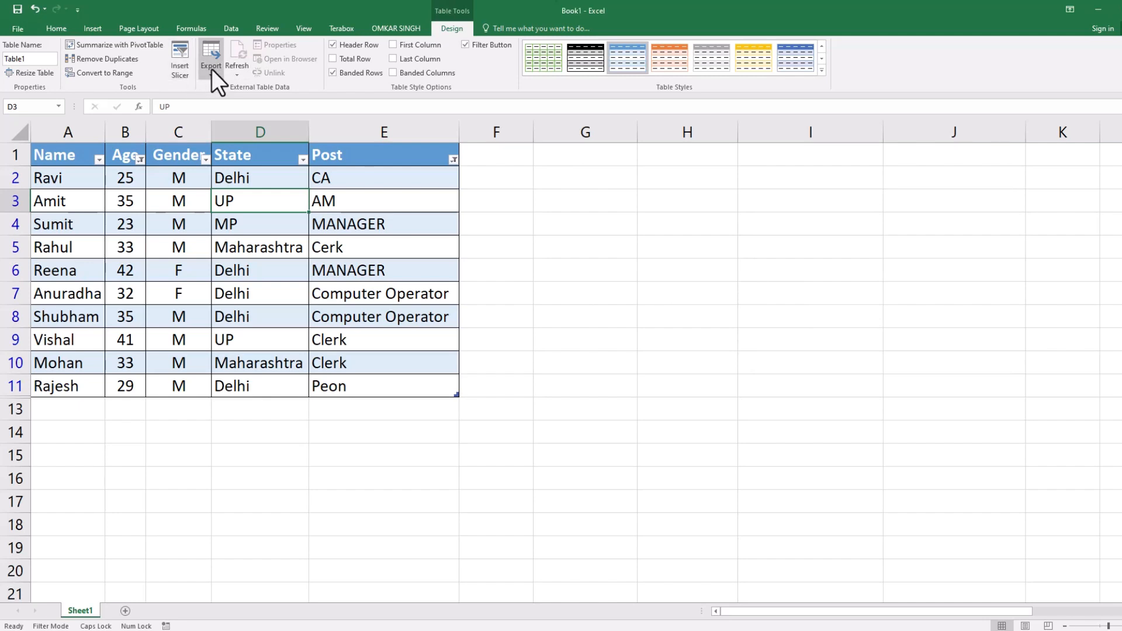
Refresh all of the workbook's external data with Refresh All.
click(234, 74)
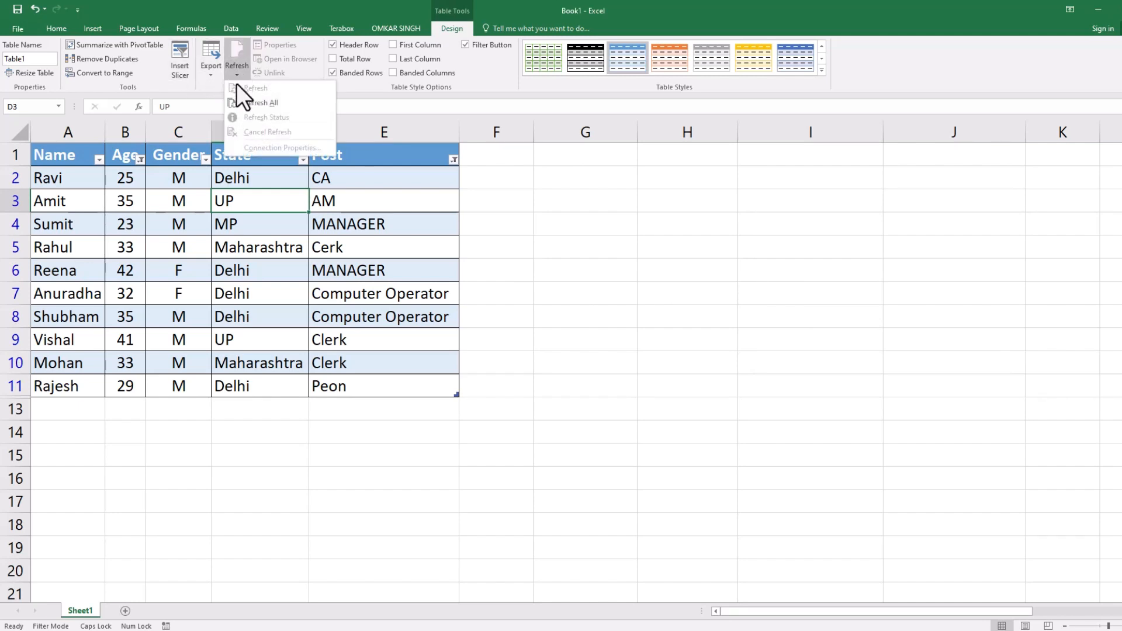
click(250, 104)
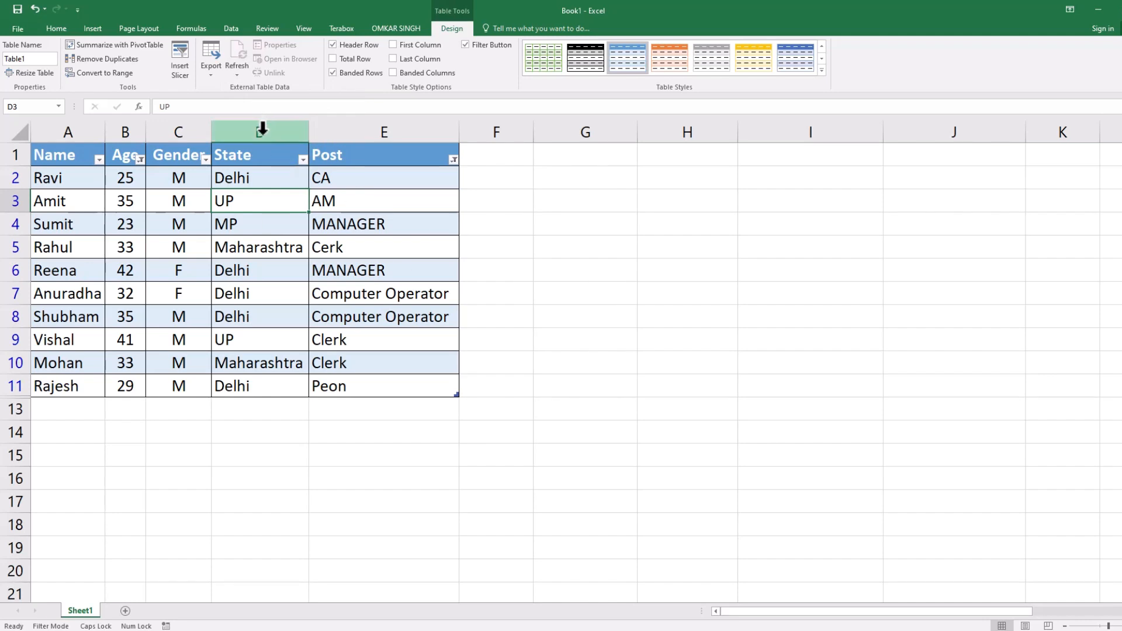
click(373, 292)
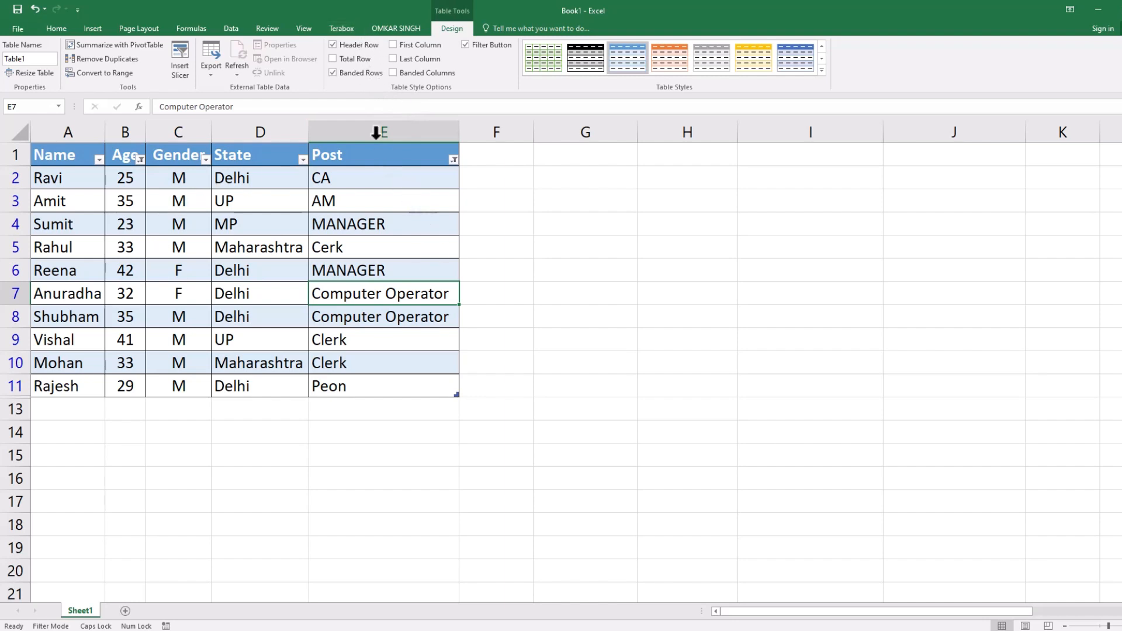
Turn on the table's Total Row and First Column formatting, and switch Last Column formatting on and off again.
click(335, 59)
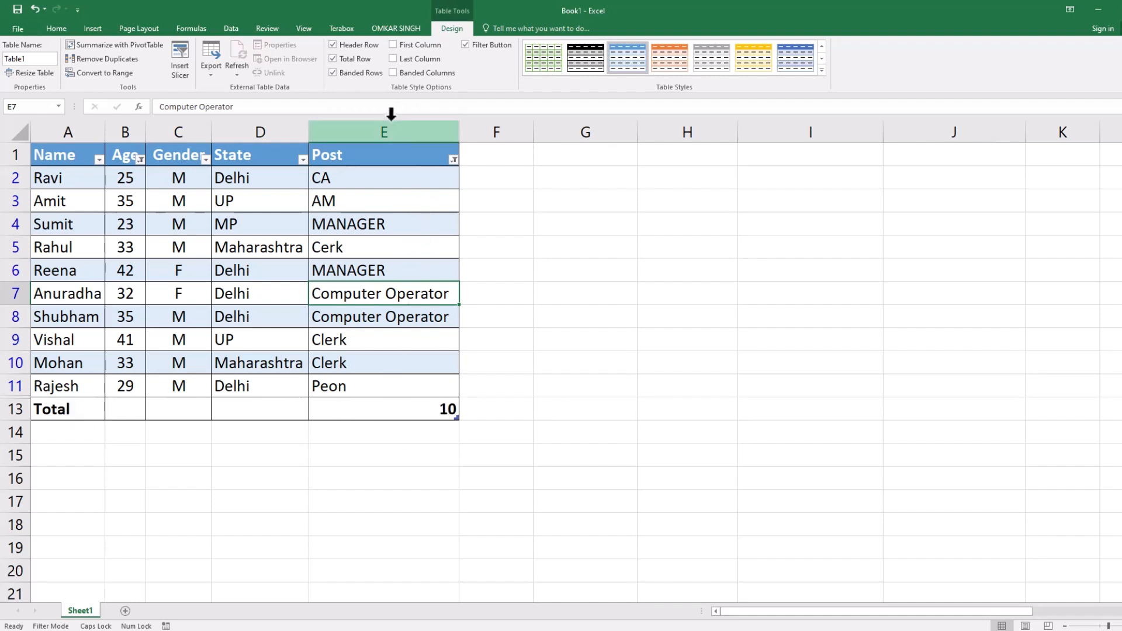
click(393, 45)
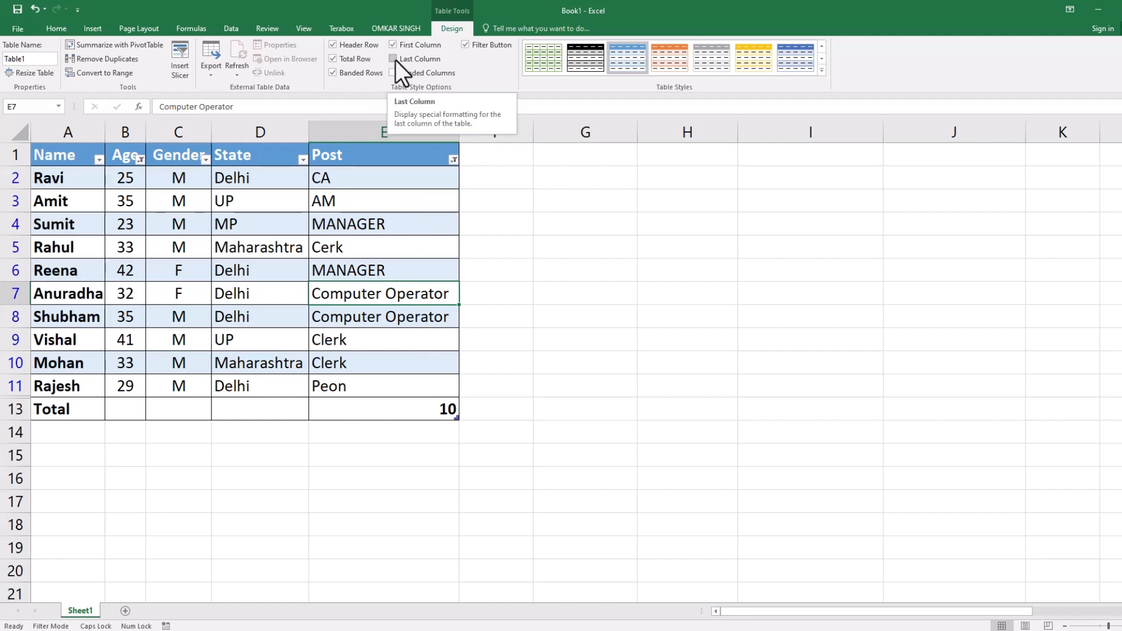
click(393, 59)
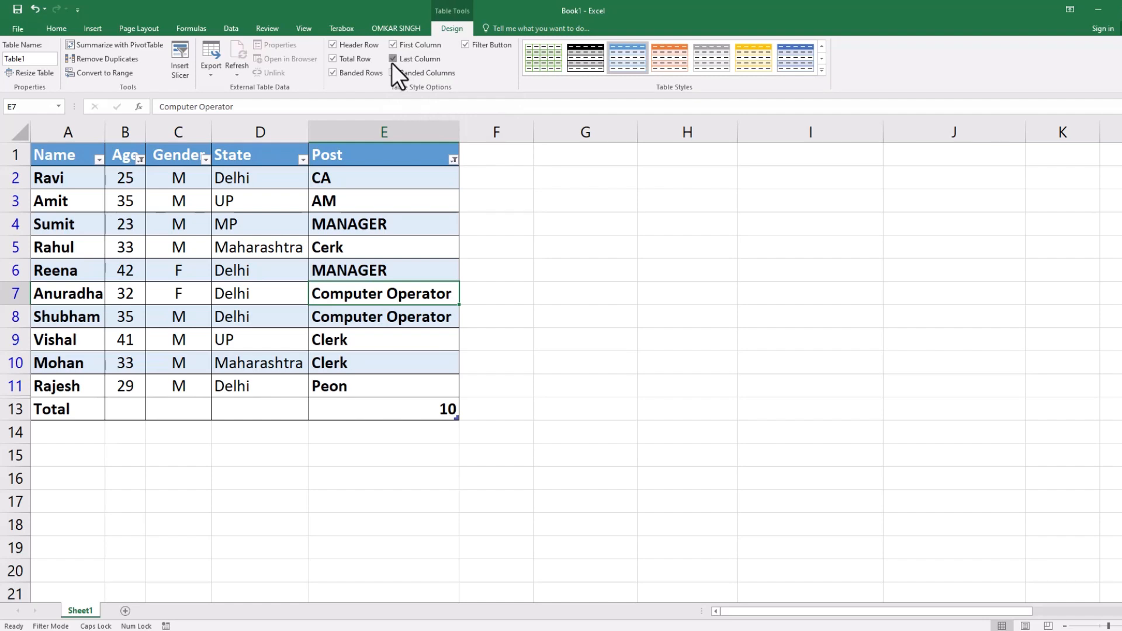
click(393, 60)
Try out Banded Columns on the table, and turn Banded Rows off and on again.
click(393, 73)
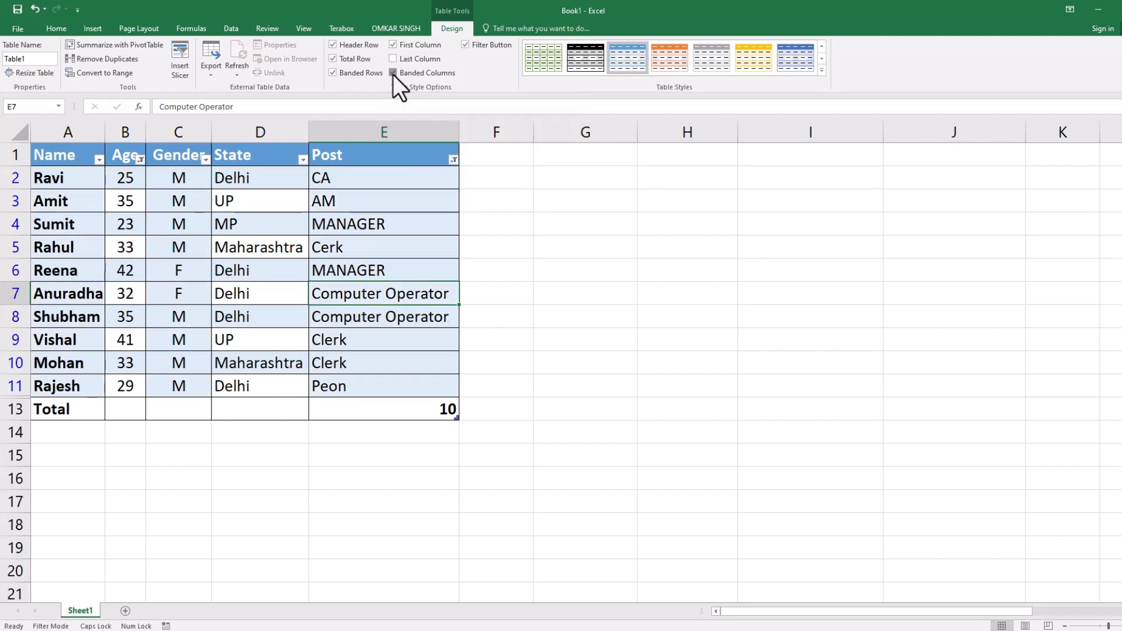
click(393, 73)
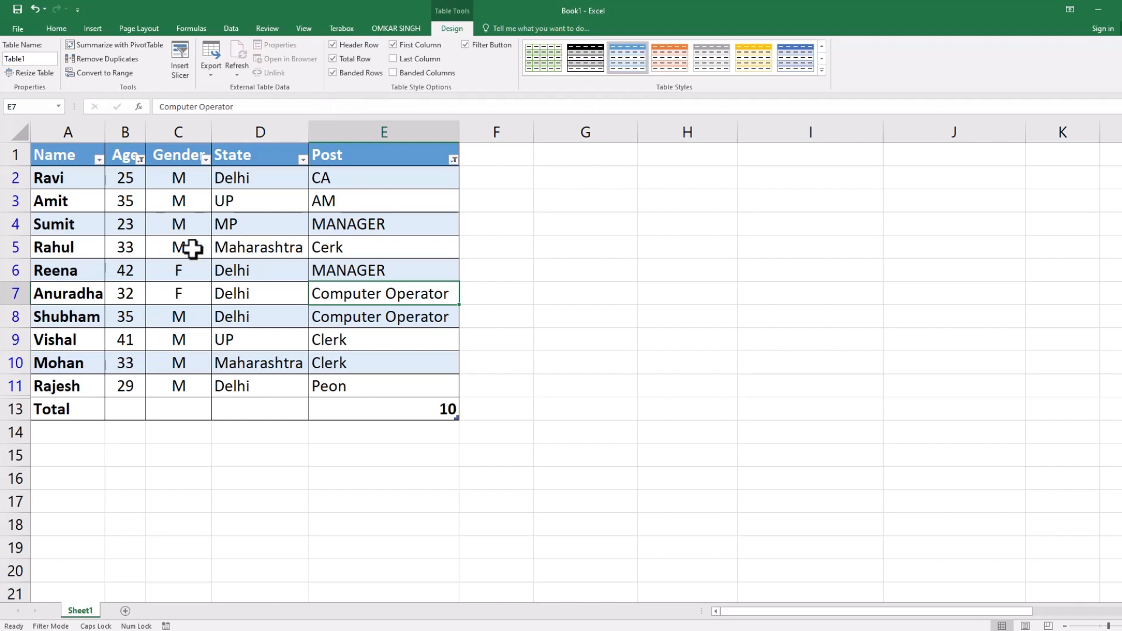
click(332, 75)
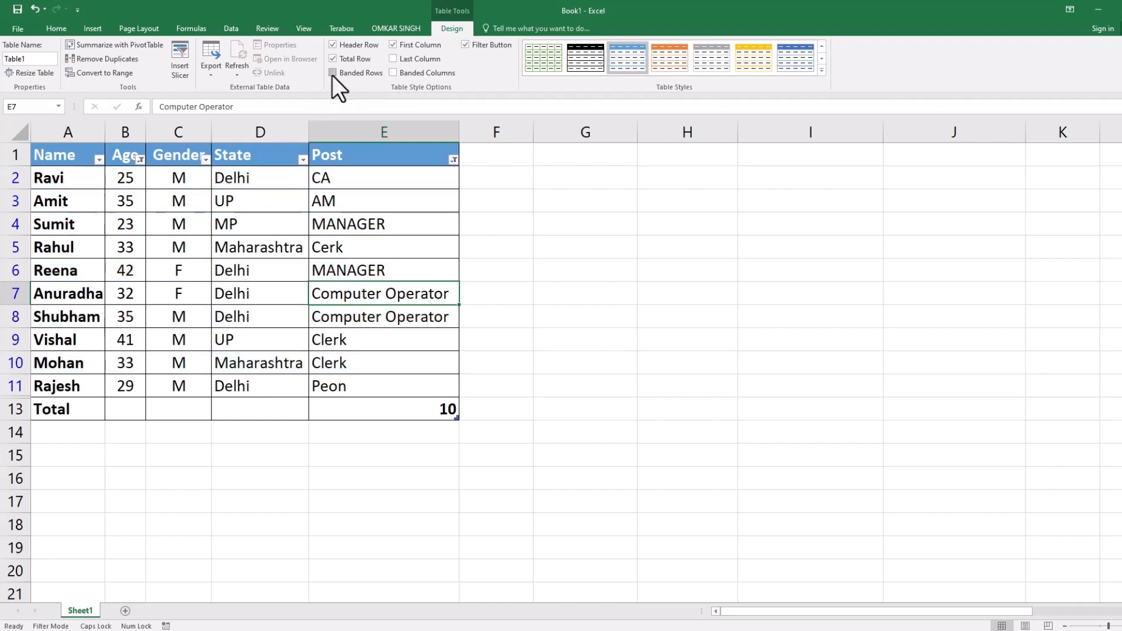
click(332, 75)
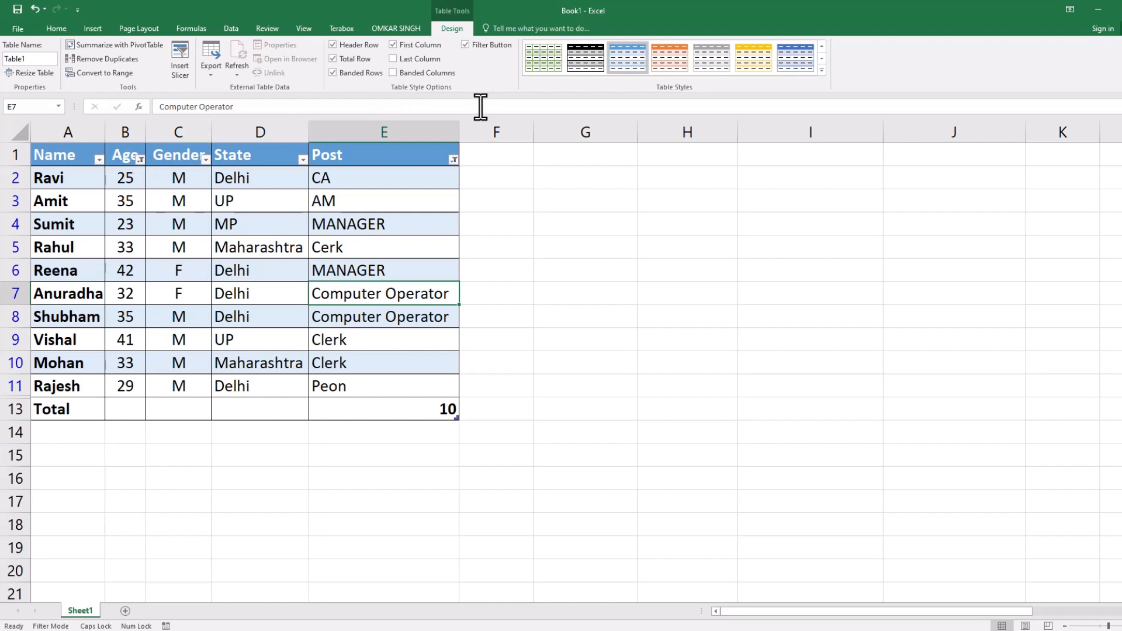
Preview the light, medium and dark table styles on the table without applying a new one.
click(821, 70)
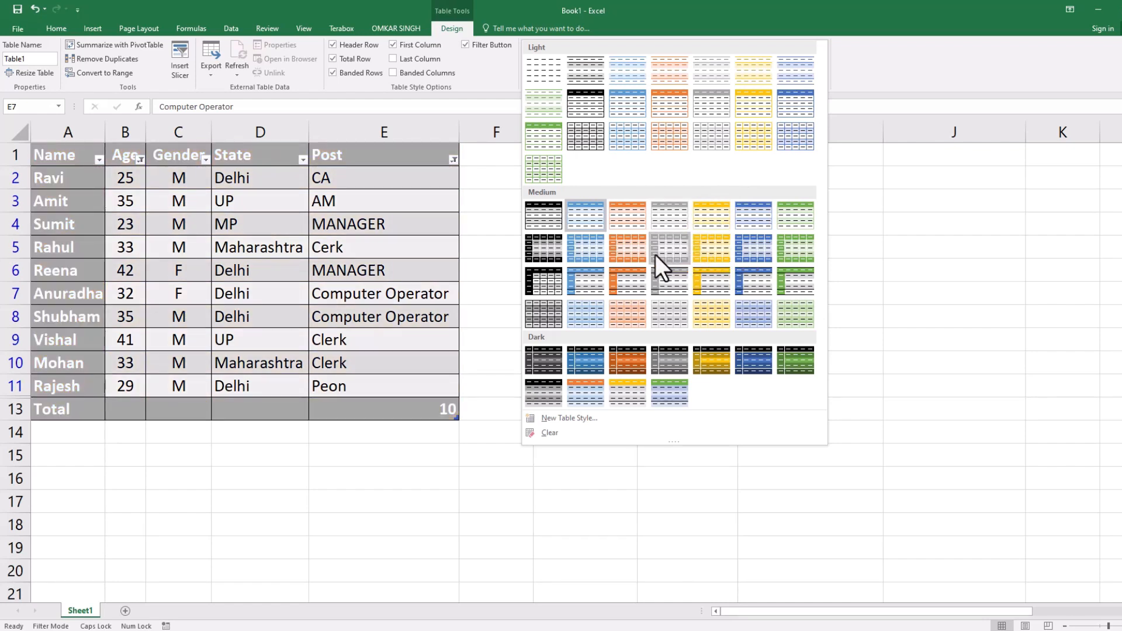
click(865, 172)
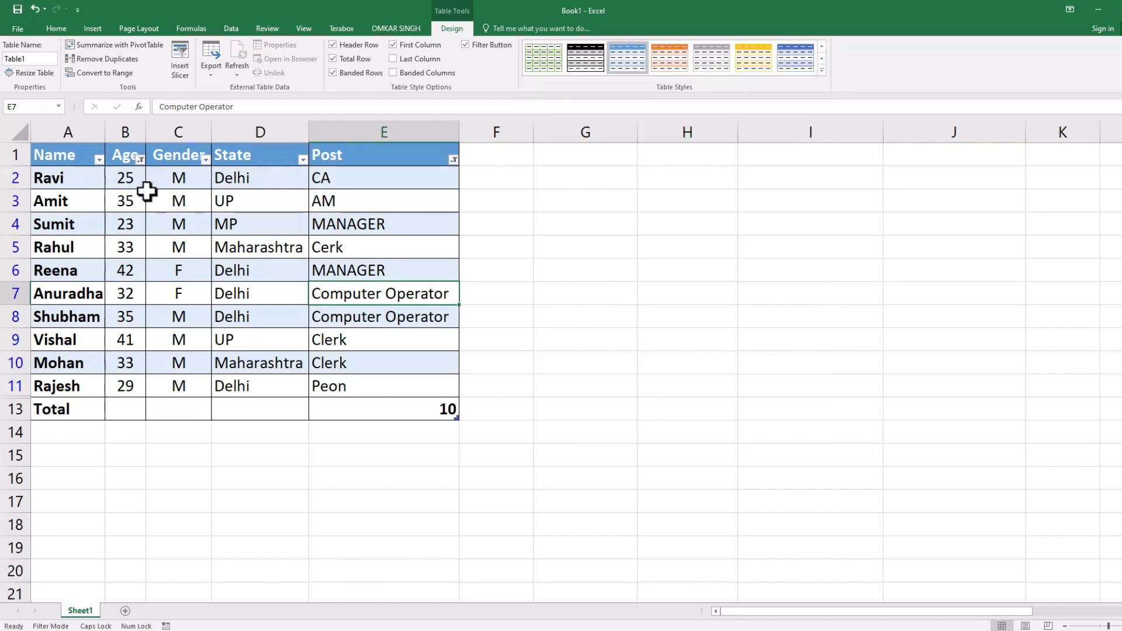
Remove the Total Row from the table and select the whole employee table from the headers through row 11.
drag(68, 156, 367, 408)
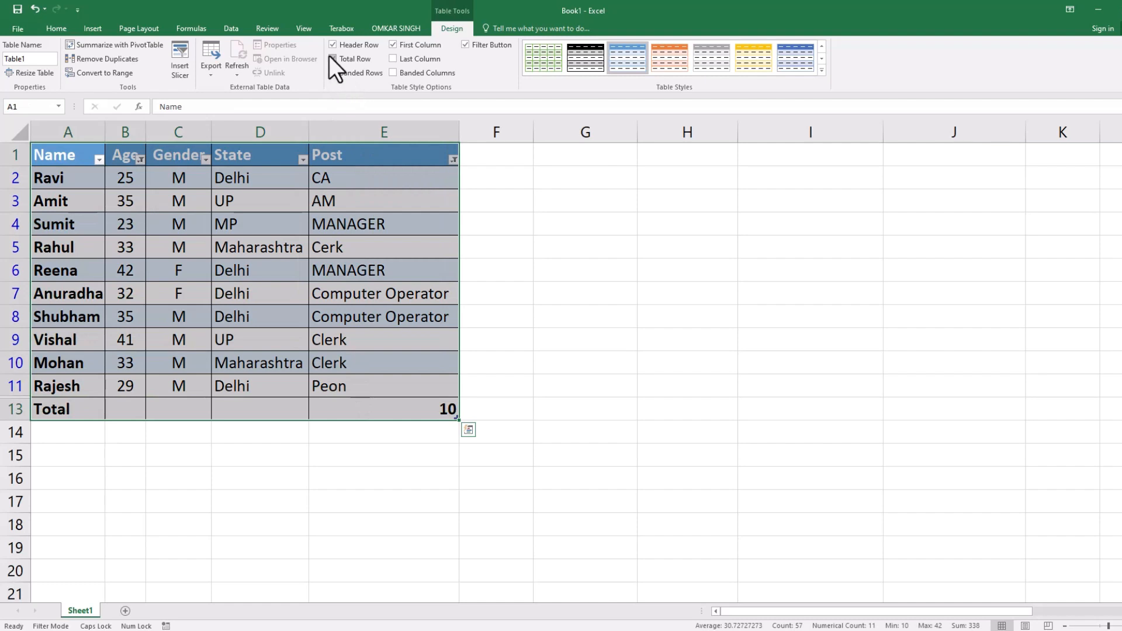
click(333, 59)
click(549, 377)
drag(64, 156, 379, 393)
click(549, 400)
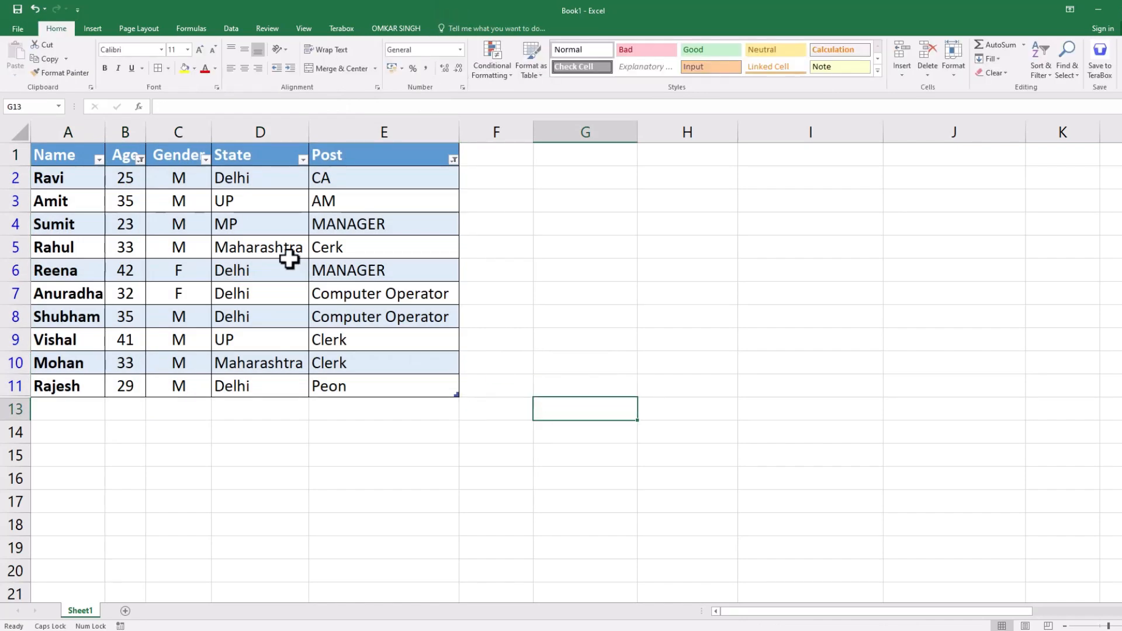
drag(68, 152, 380, 377)
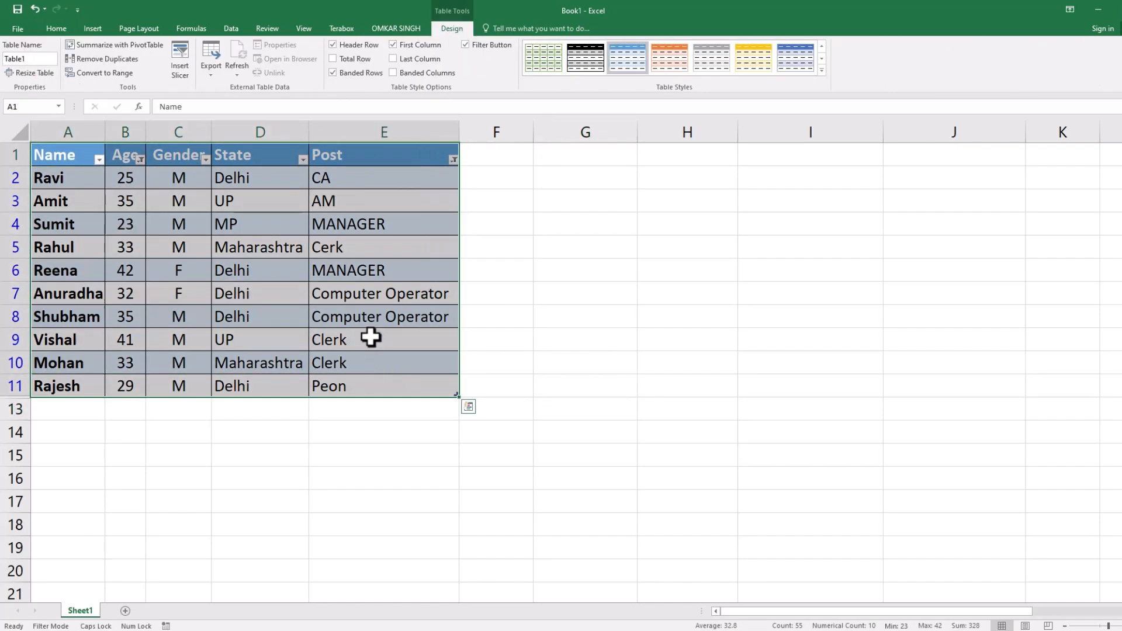